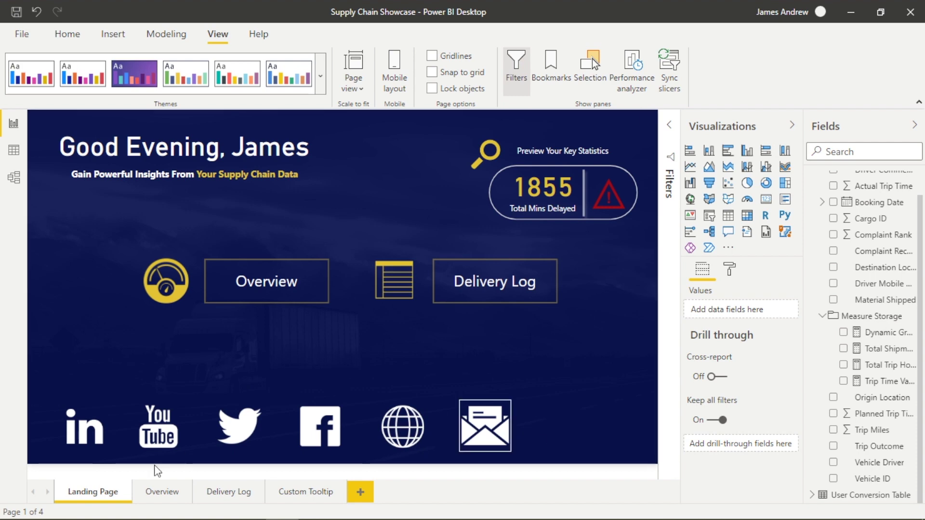
- Switch to the Overview page with driver delivery statistics, trip charts and top delivery locations
{"action": "left_click", "coordinate": [158, 493]}
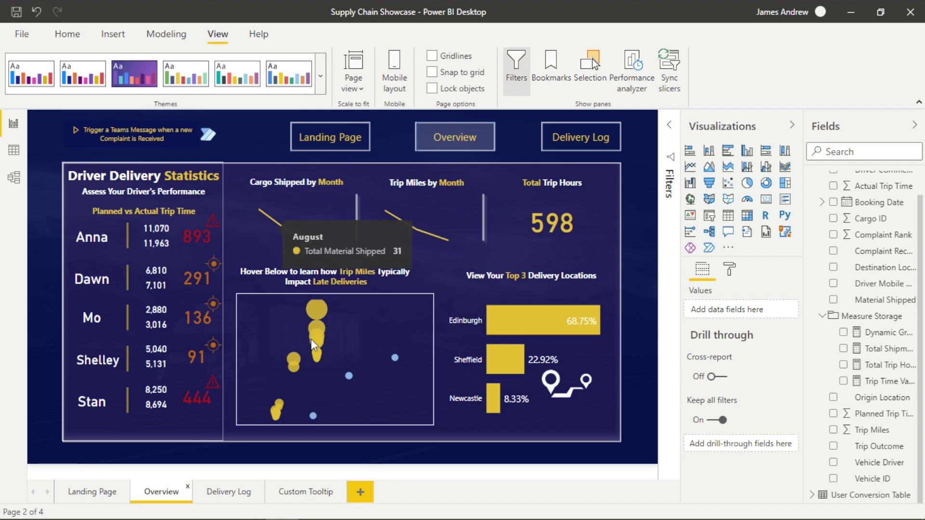
- Preview the Overview scatter, scroll the Delivery Log table, view Custom Tooltip, then return to Landing Page
{"action": "mouse_move", "coordinate": [271, 372]}
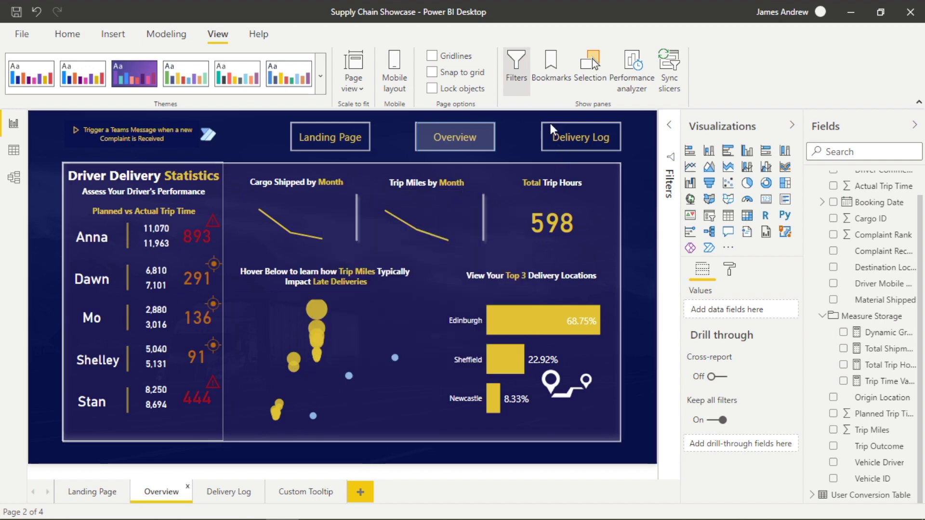
{"action": "left_click", "coordinate": [584, 144], "text": "ctrl"}
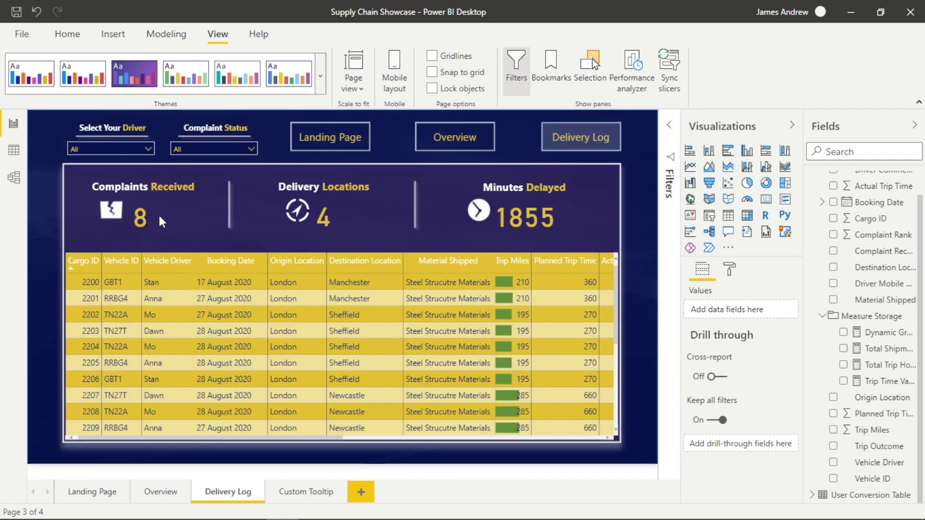
{"action": "scroll", "coordinate": [387, 362], "scroll_direction": "right", "scroll_amount": 5}
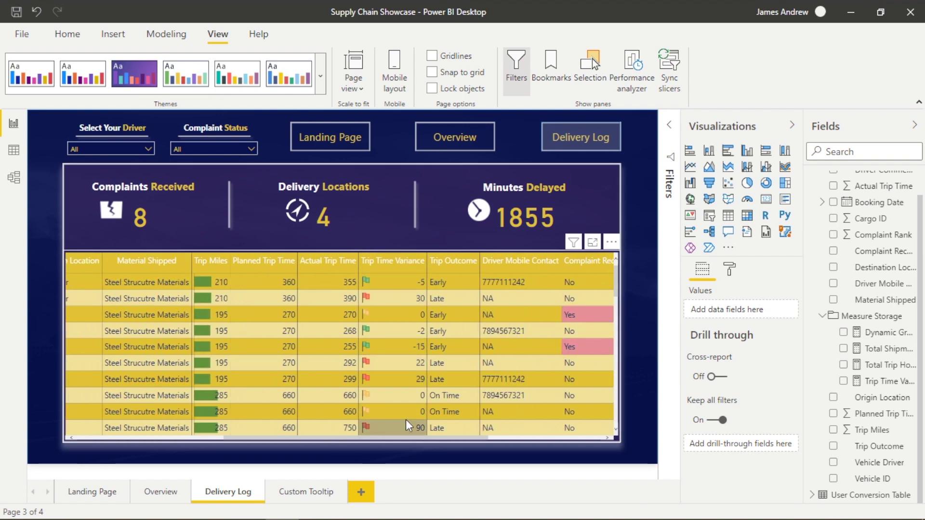
{"action": "scroll", "coordinate": [506, 330], "scroll_direction": "right", "scroll_amount": 4}
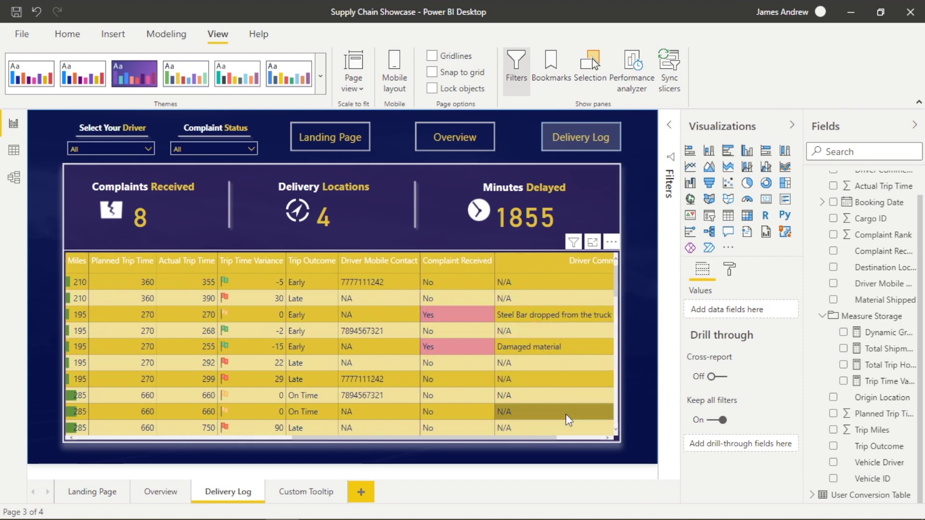
{"action": "scroll", "coordinate": [566, 414], "scroll_direction": "right", "scroll_amount": 2}
{"action": "scroll", "coordinate": [566, 414], "scroll_direction": "left", "scroll_amount": 6}
{"action": "scroll", "coordinate": [566, 415], "scroll_direction": "left", "scroll_amount": 3}
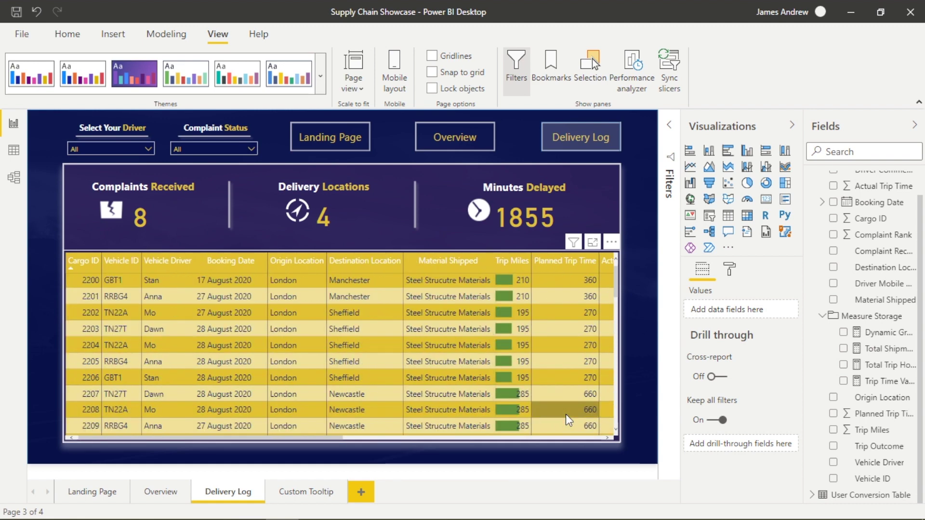
{"action": "left_click", "coordinate": [303, 493]}
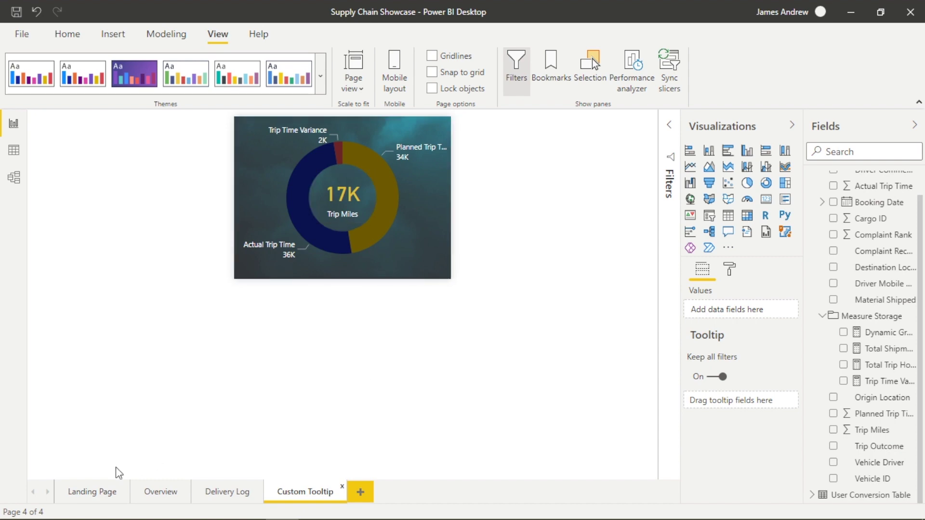
{"action": "left_click", "coordinate": [91, 492]}
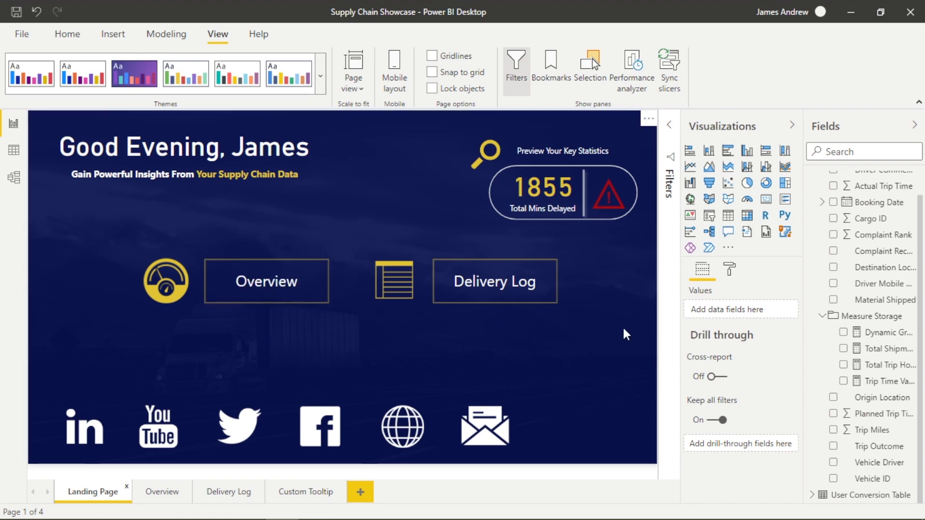
- Bring up the Home ribbon's data, query and visual commands
{"action": "left_click", "coordinate": [627, 335]}
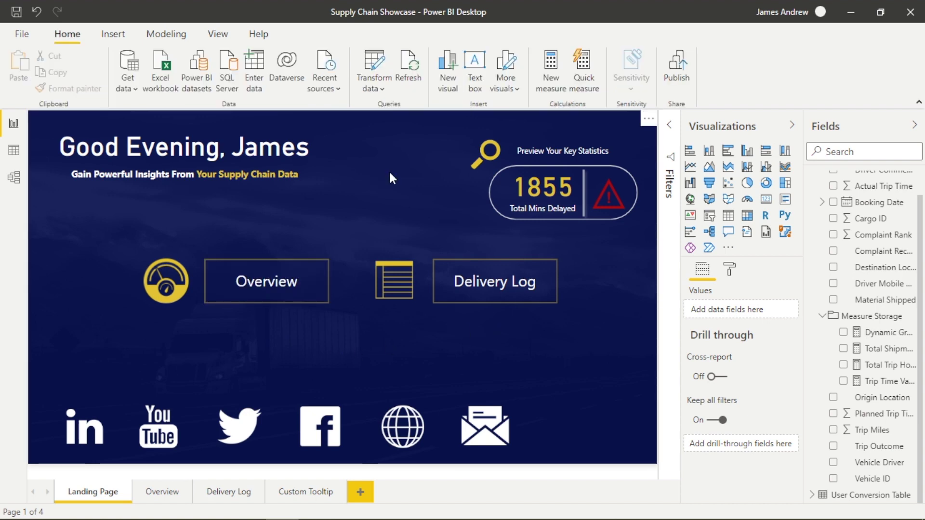
- Follow the YouTube link on the Landing Page
{"action": "left_click", "coordinate": [158, 433], "text": "ctrl"}
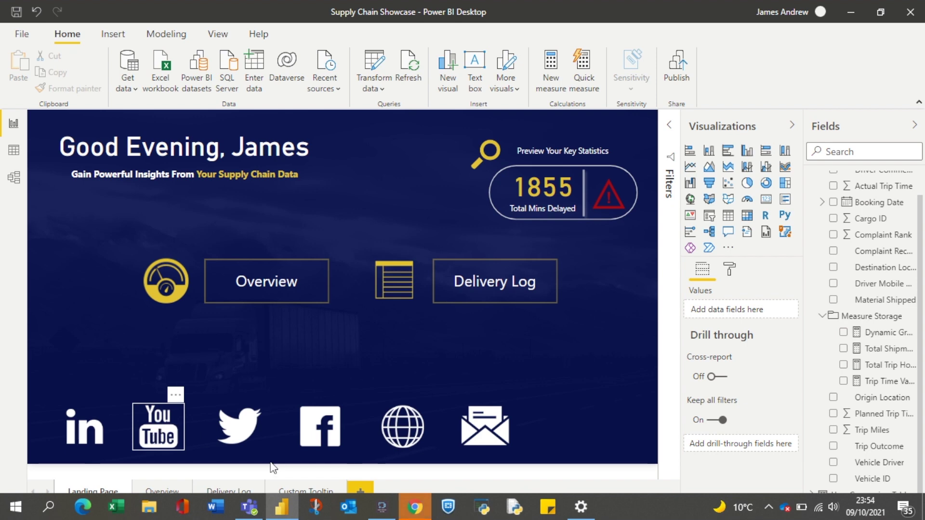
{"action": "left_click", "coordinate": [418, 514]}
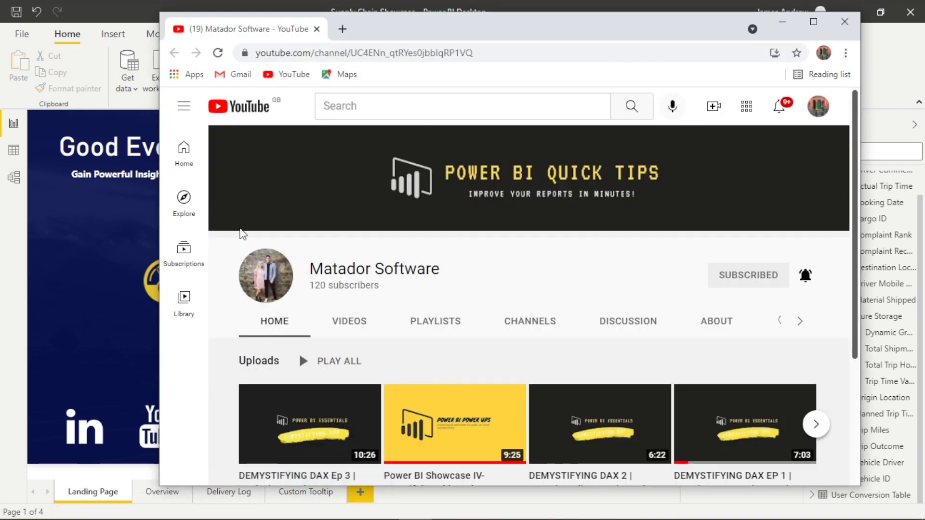
{"action": "scroll", "coordinate": [389, 296], "scroll_direction": "down", "scroll_amount": 3}
{"action": "scroll", "coordinate": [389, 297], "scroll_direction": "down", "scroll_amount": 2}
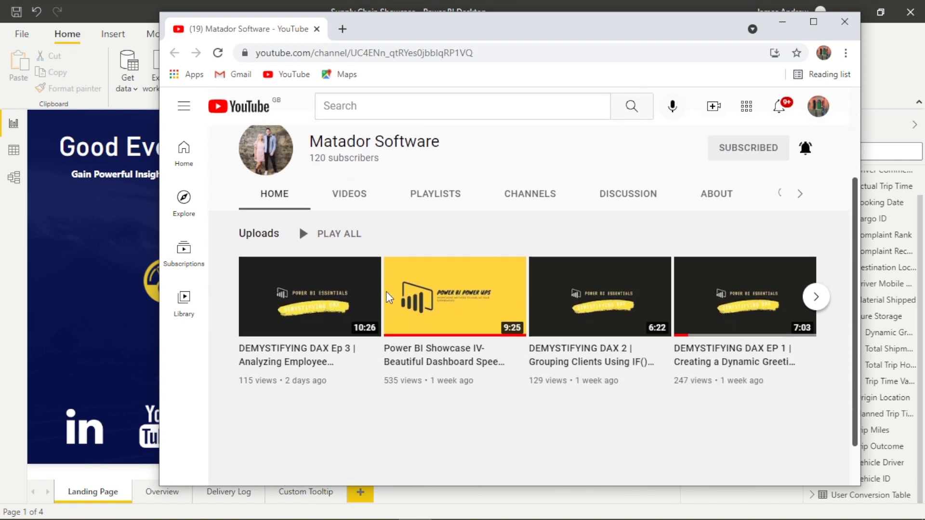
{"action": "scroll", "coordinate": [389, 297], "scroll_direction": "up", "scroll_amount": 4}
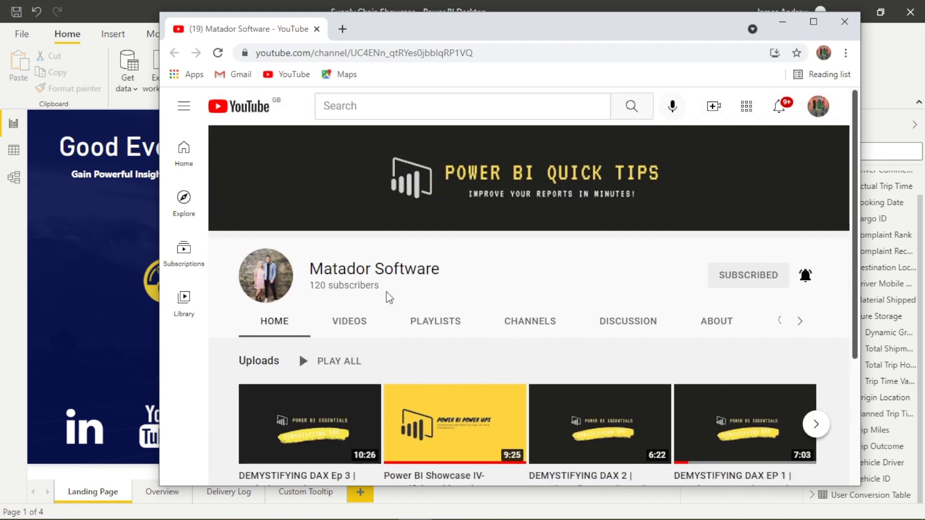
{"action": "left_click", "coordinate": [793, 29]}
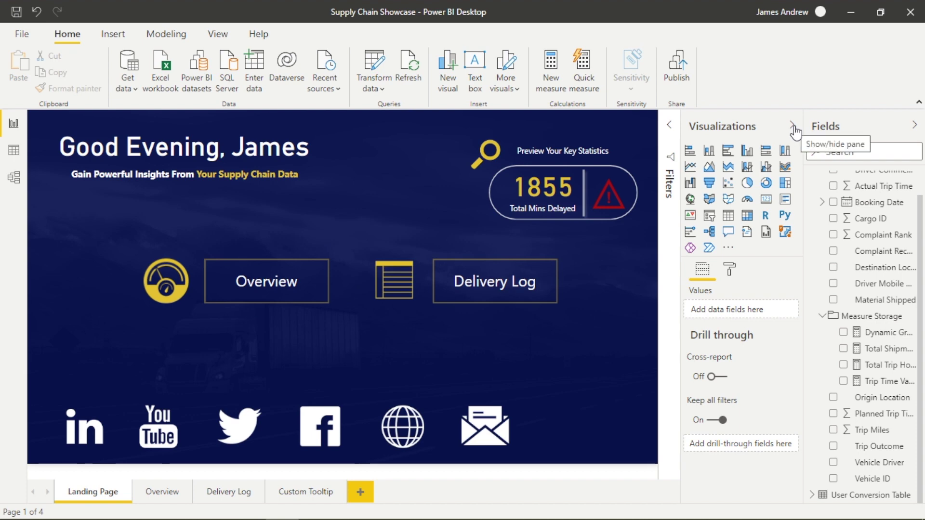
- Collapse Visualizations, open the Selection pane, and hide then reshow the dark-blue Shape layer
{"action": "left_click", "coordinate": [793, 126]}
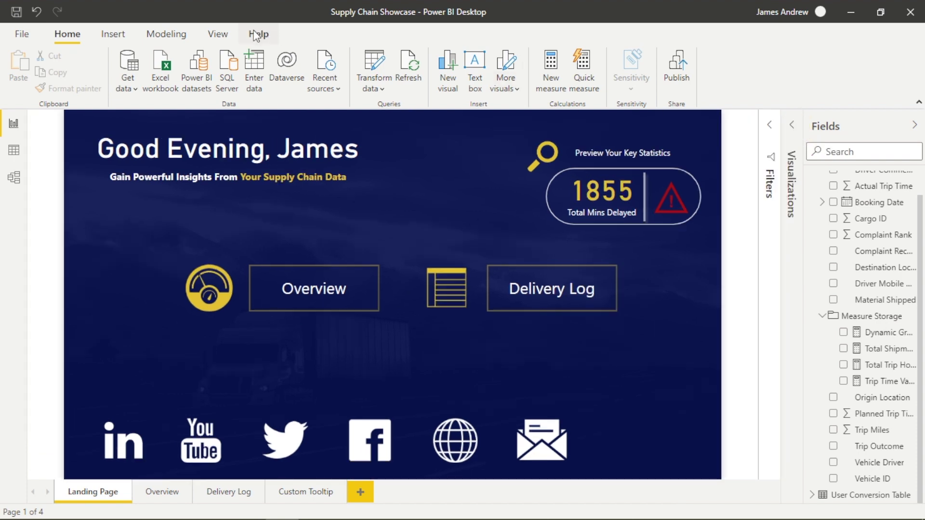
{"action": "left_click", "coordinate": [215, 34]}
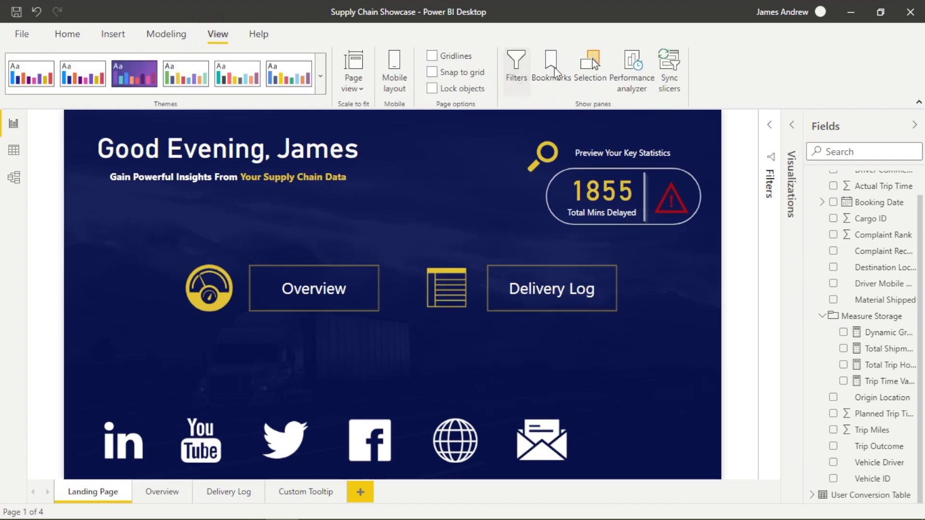
{"action": "left_click", "coordinate": [596, 73]}
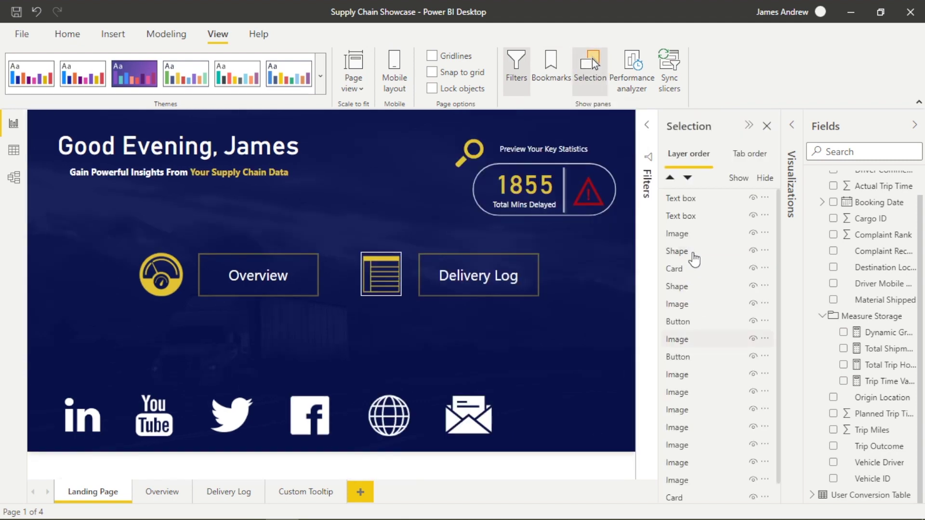
{"action": "scroll", "coordinate": [689, 336], "scroll_direction": "down", "scroll_amount": 1}
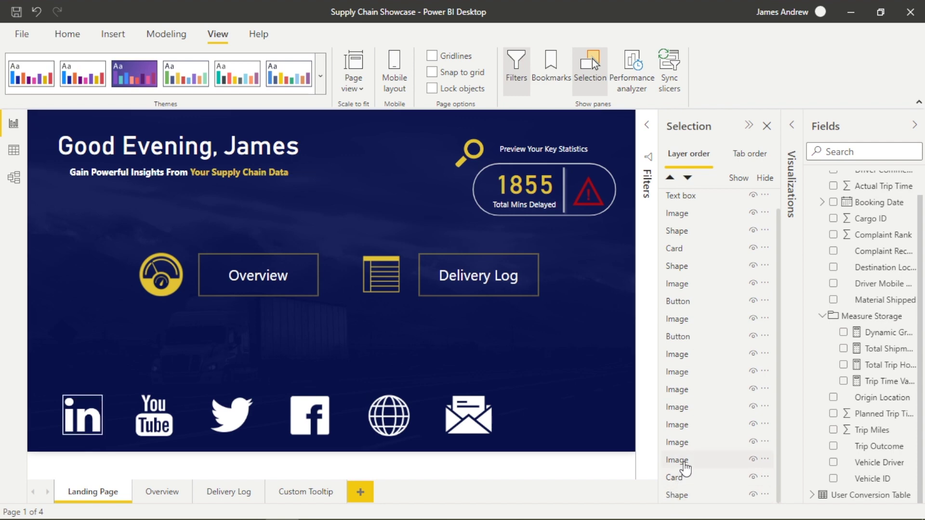
{"action": "left_click", "coordinate": [754, 495]}
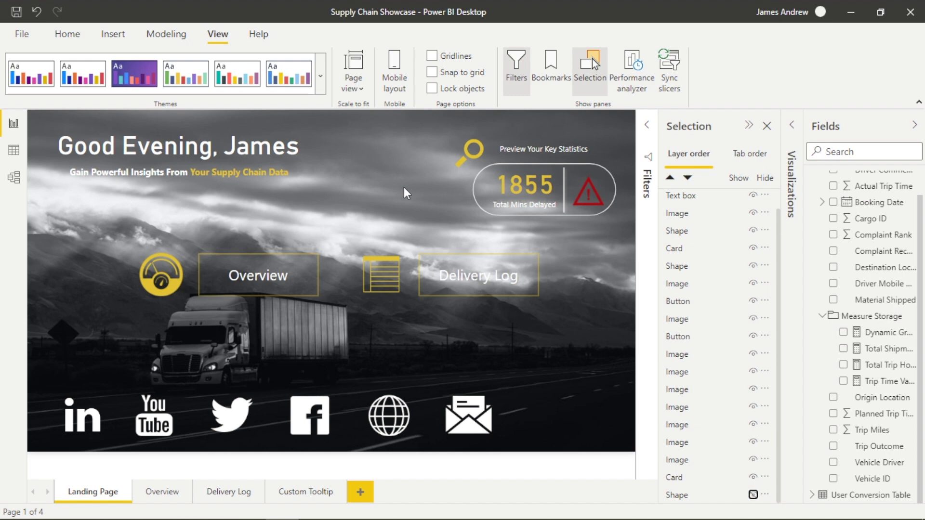
{"action": "left_click", "coordinate": [753, 495]}
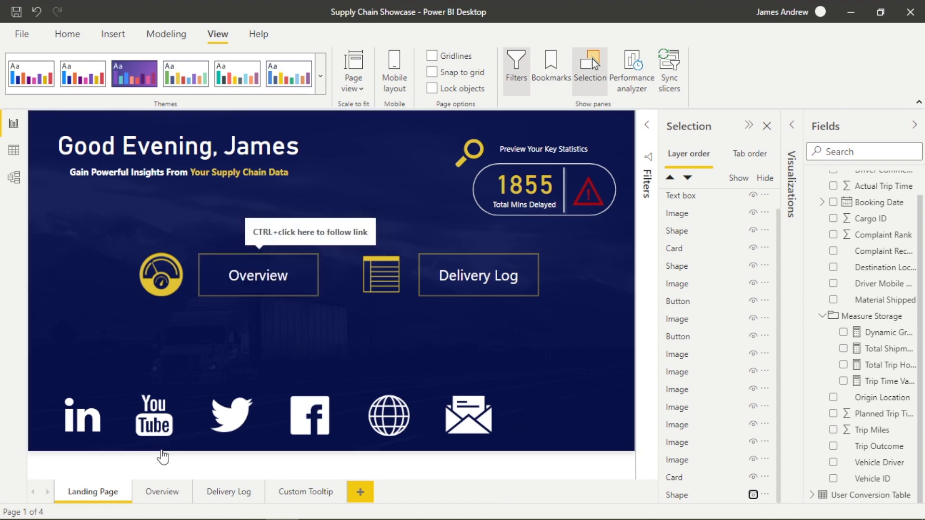
- Go to the Overview page and re-expand the Visualizations pane
{"action": "left_click", "coordinate": [160, 495]}
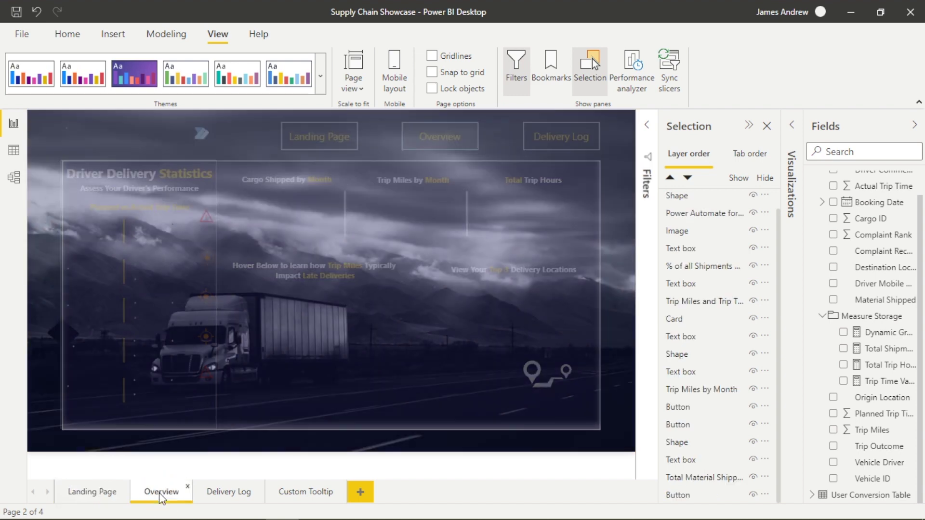
{"action": "left_click", "coordinate": [766, 126]}
{"action": "left_click", "coordinate": [795, 127]}
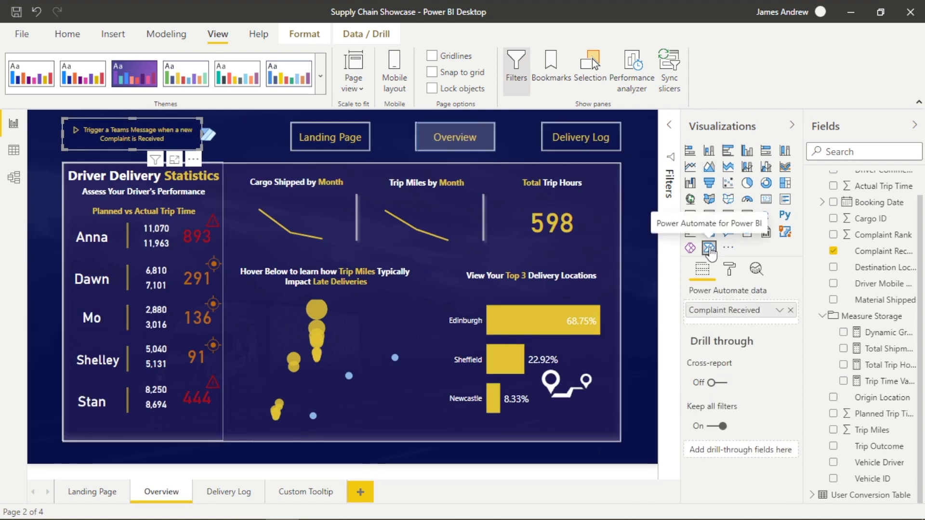
- Trigger the Power Automate Teams complaint message and close the 'Sent a card' notification
{"action": "left_click", "coordinate": [75, 129]}
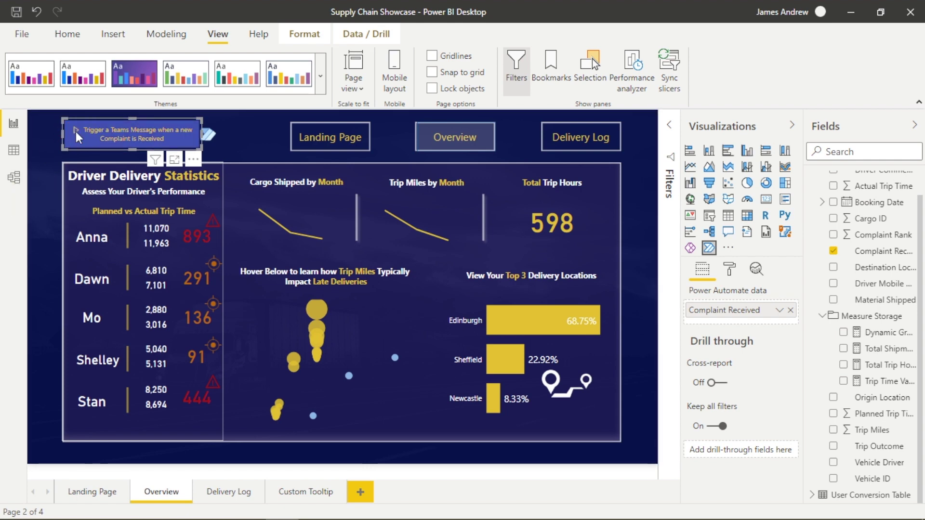
{"action": "left_click", "coordinate": [117, 131], "text": "ctrl"}
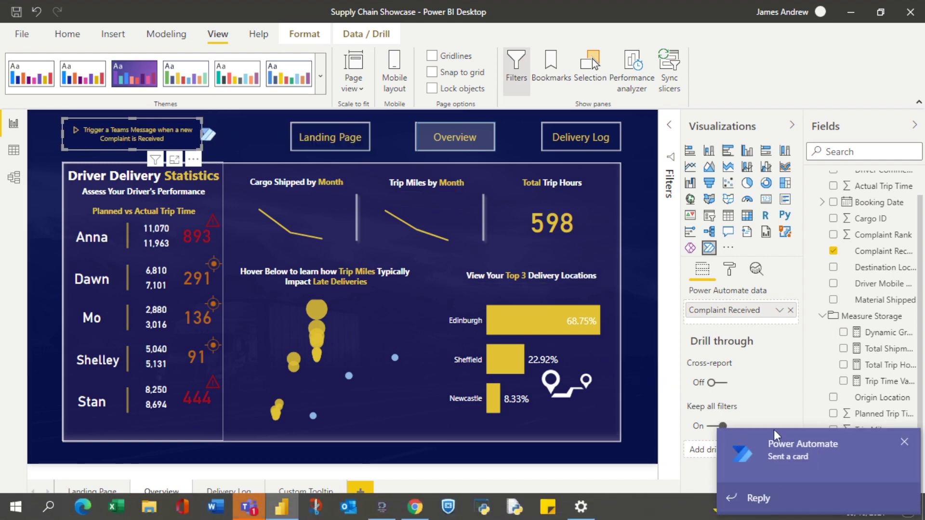
{"action": "left_click", "coordinate": [904, 444]}
{"action": "left_click", "coordinate": [485, 474]}
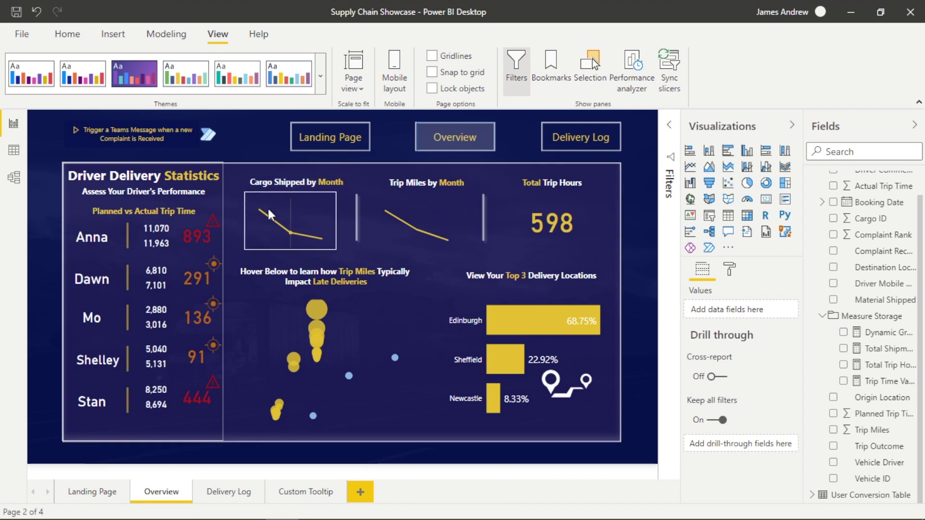
{"action": "mouse_move", "coordinate": [278, 218]}
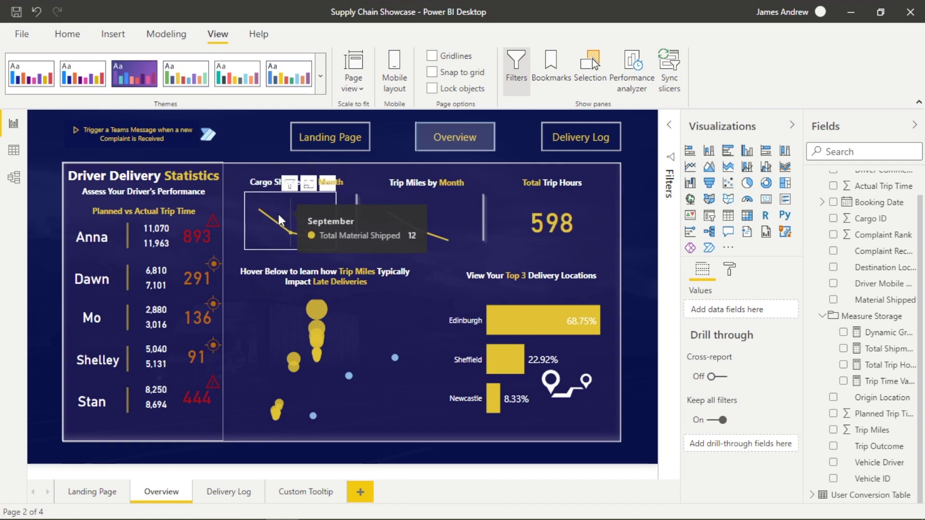
{"action": "mouse_move", "coordinate": [311, 227]}
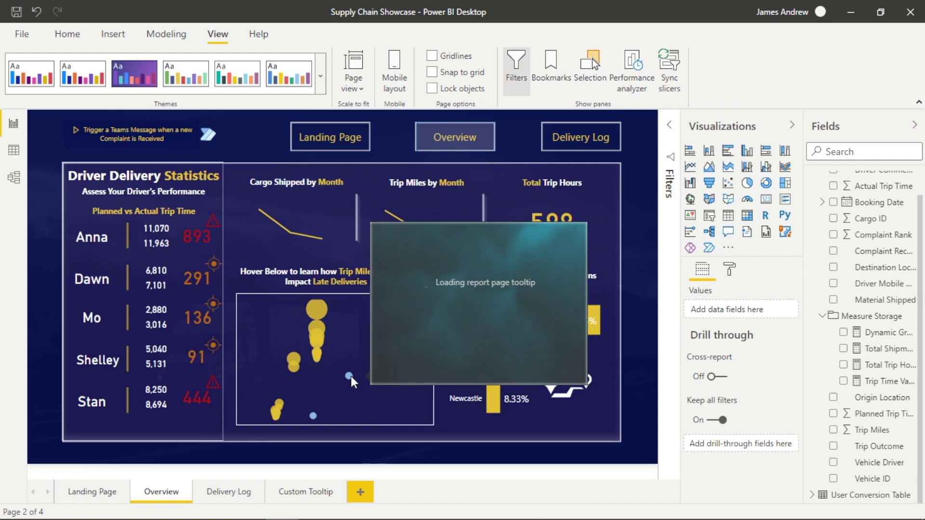
{"action": "mouse_move", "coordinate": [294, 369]}
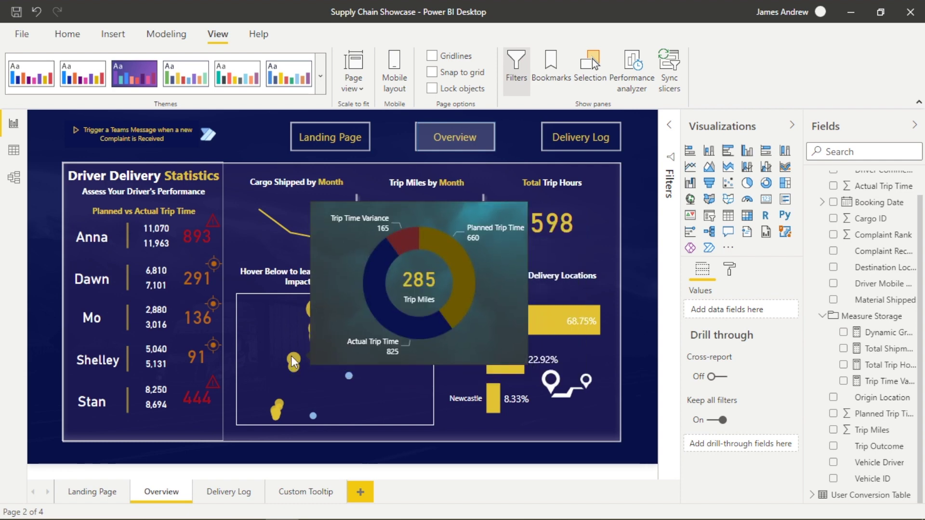
{"action": "mouse_move", "coordinate": [280, 402]}
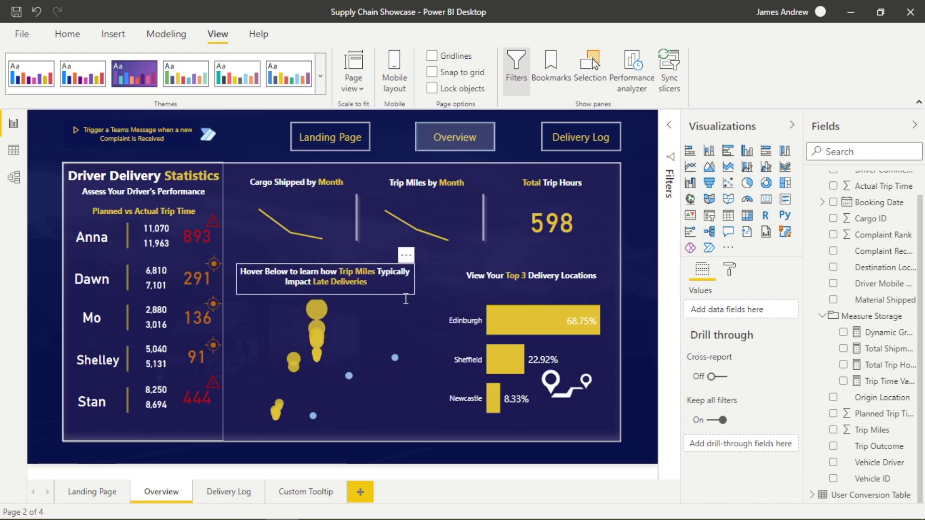
{"action": "left_click", "coordinate": [312, 492]}
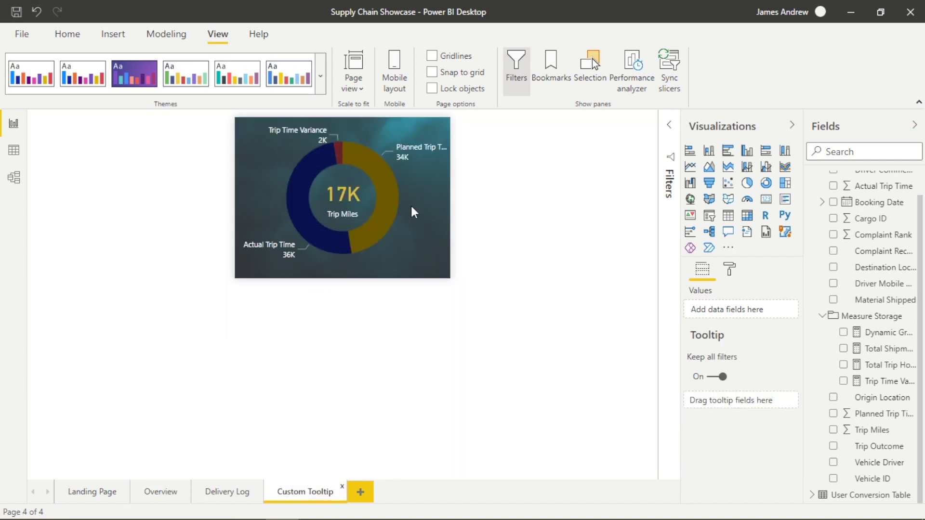
- Expand Page information, Page size (320×240) and Page background (bg.jfif, 20% transparency) in Format
{"action": "left_click", "coordinate": [730, 271]}
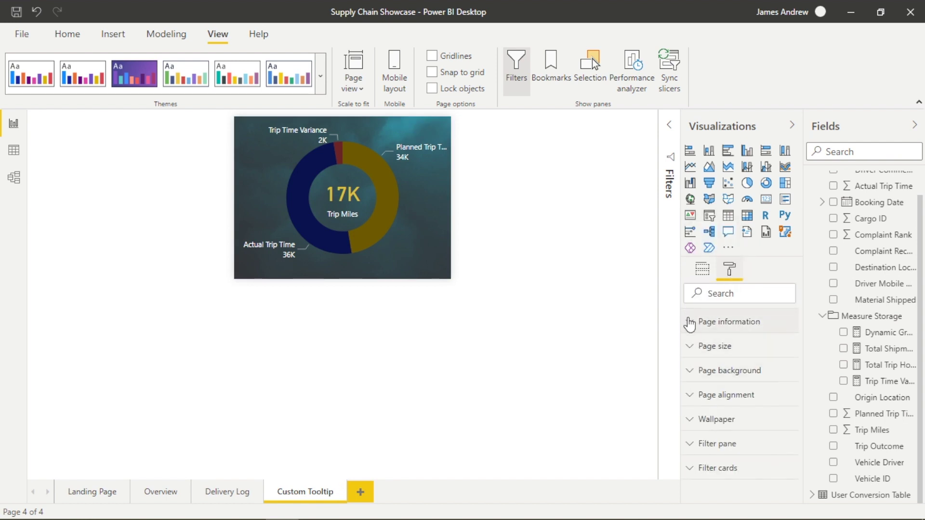
{"action": "left_click", "coordinate": [691, 322]}
{"action": "scroll", "coordinate": [712, 414], "scroll_direction": "down", "scroll_amount": 1}
{"action": "scroll", "coordinate": [713, 421], "scroll_direction": "down", "scroll_amount": 2}
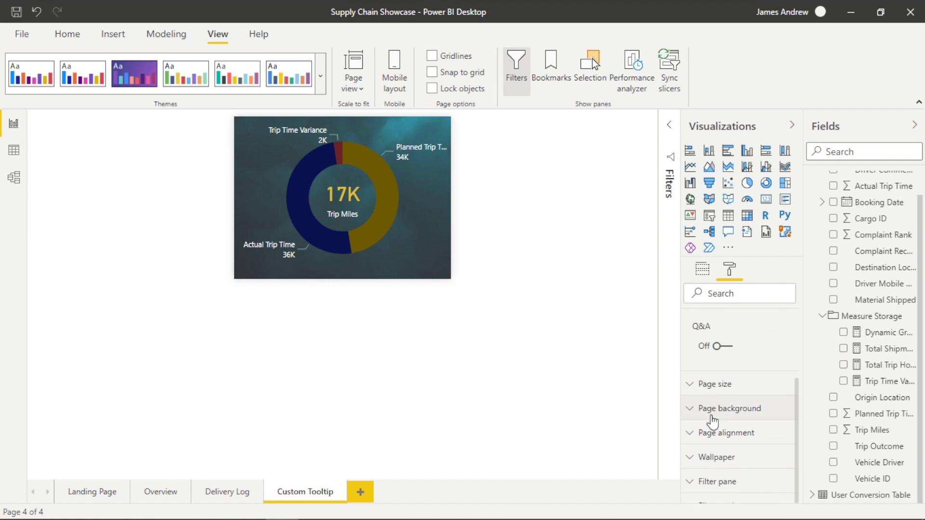
{"action": "left_click", "coordinate": [691, 380]}
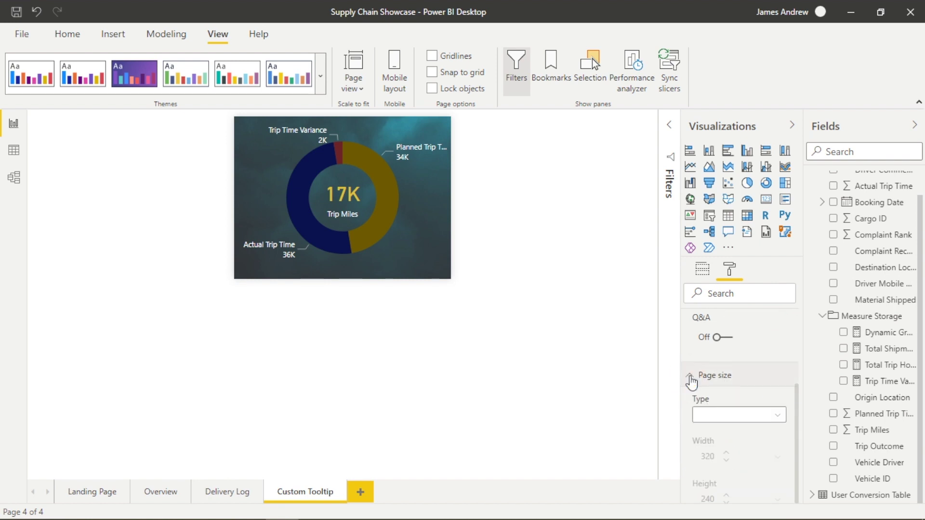
{"action": "scroll", "coordinate": [692, 414], "scroll_direction": "down", "scroll_amount": 2}
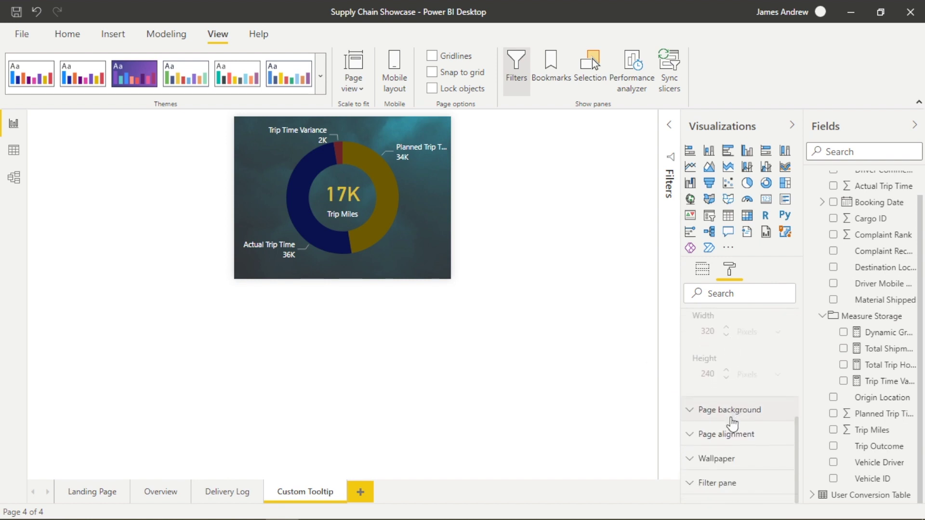
{"action": "left_click", "coordinate": [694, 413]}
{"action": "scroll", "coordinate": [721, 498], "scroll_direction": "down", "scroll_amount": 2}
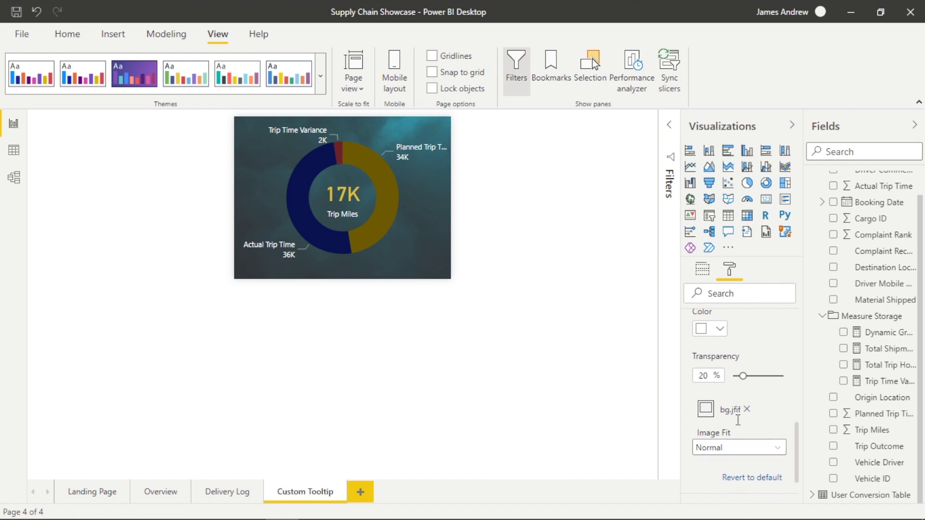
{"action": "scroll", "coordinate": [749, 385], "scroll_direction": "up", "scroll_amount": 6}
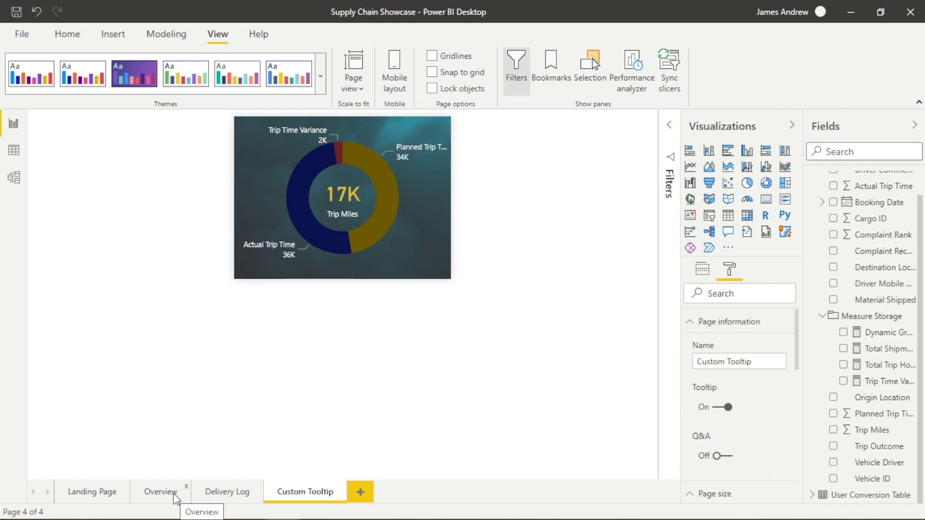
- Switch back to the Overview page showing driver statistics and 598 trip hours
{"action": "left_click", "coordinate": [161, 492]}
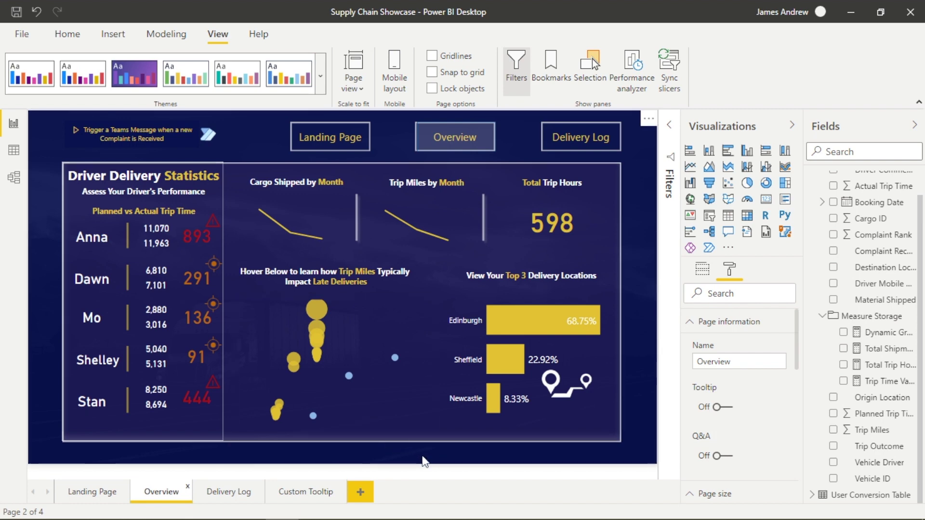
- Open the Delivery Log and filter the driver slicer to Mo, then clear it
{"action": "left_click", "coordinate": [572, 144], "text": "ctrl"}
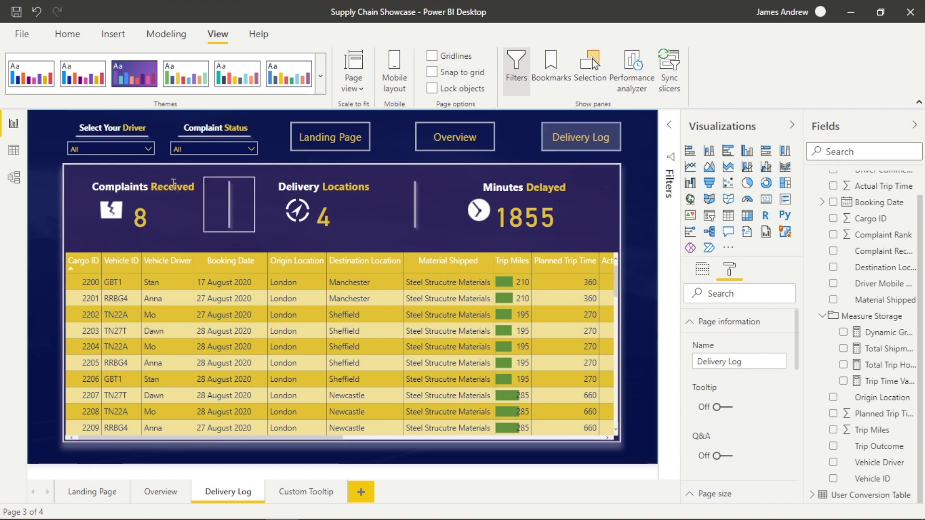
{"action": "left_click", "coordinate": [149, 150]}
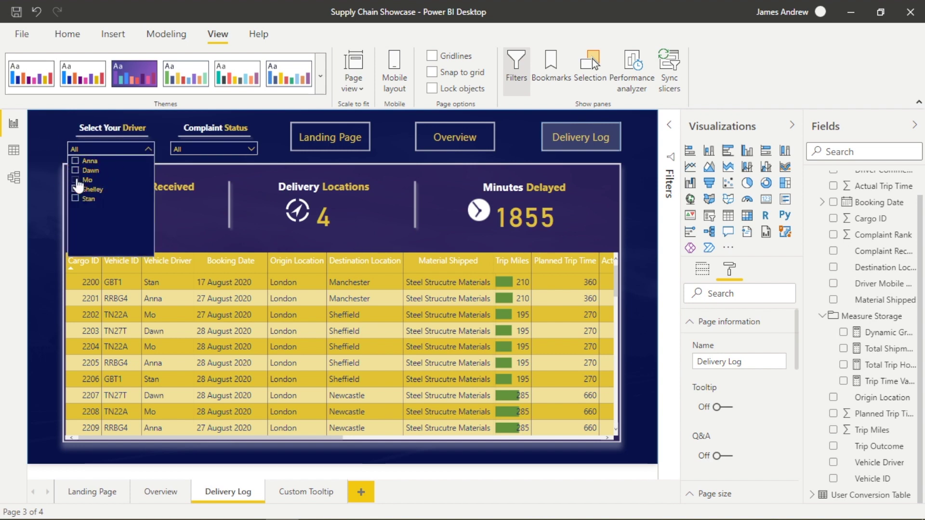
{"action": "left_click", "coordinate": [77, 183]}
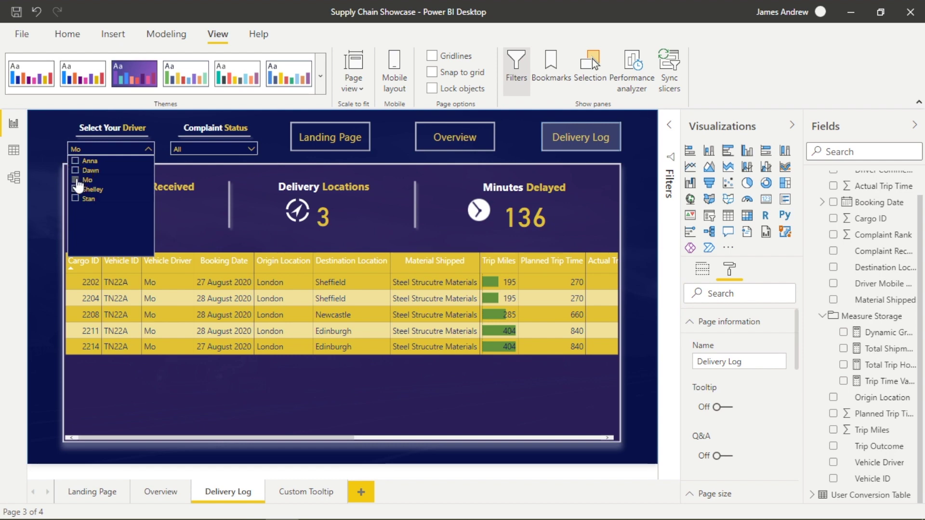
{"action": "left_click", "coordinate": [78, 183]}
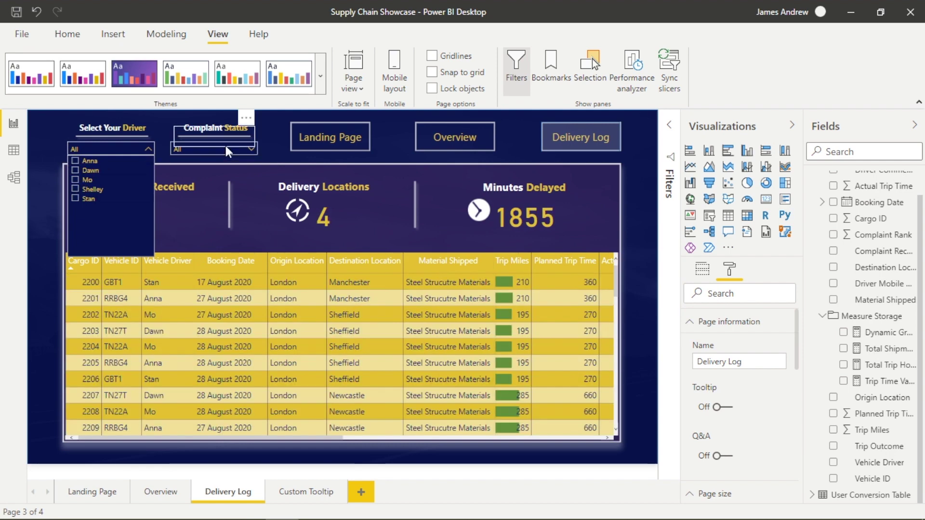
- Filter Complaint Status to Yes, scroll through the complaint deliveries, then reset to All
{"action": "left_click", "coordinate": [251, 149]}
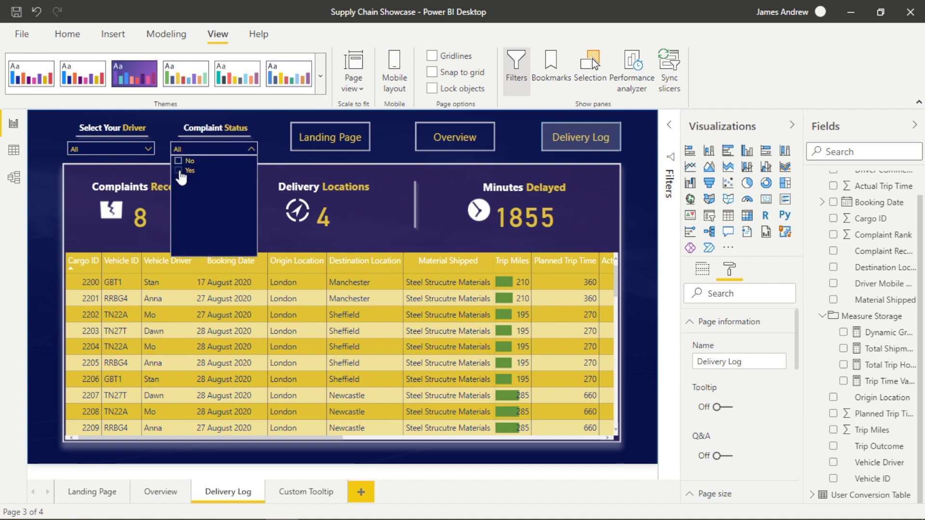
{"action": "left_click", "coordinate": [179, 171]}
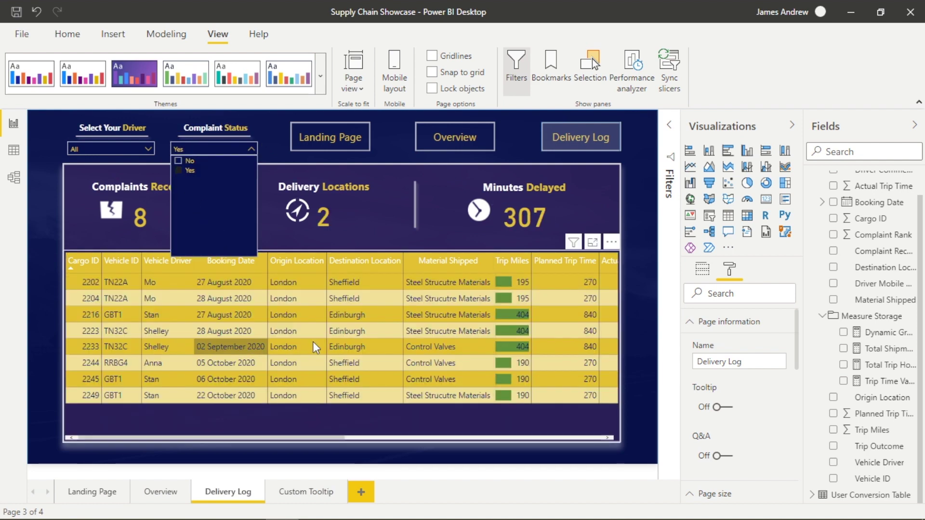
{"action": "scroll", "coordinate": [313, 345], "scroll_direction": "right", "scroll_amount": 3}
{"action": "scroll", "coordinate": [313, 342], "scroll_direction": "right", "scroll_amount": 3}
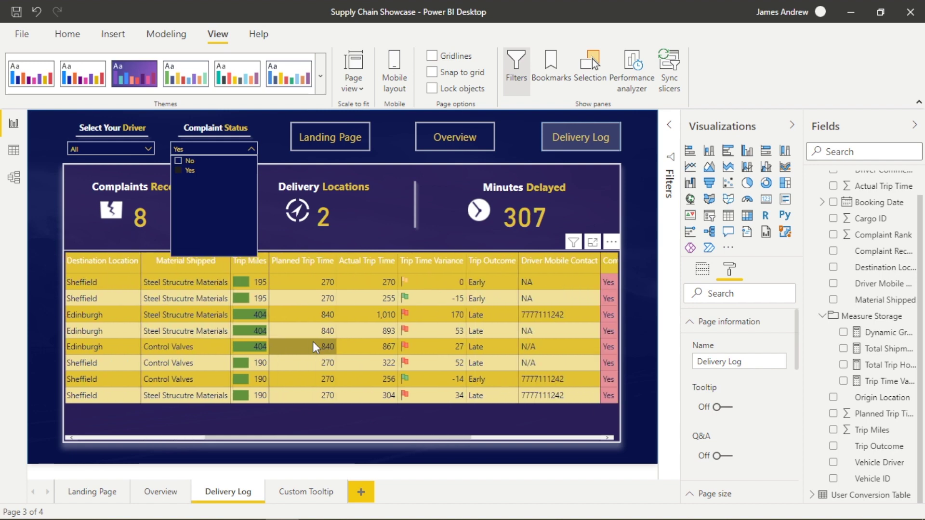
{"action": "scroll", "coordinate": [313, 342], "scroll_direction": "right", "scroll_amount": 2}
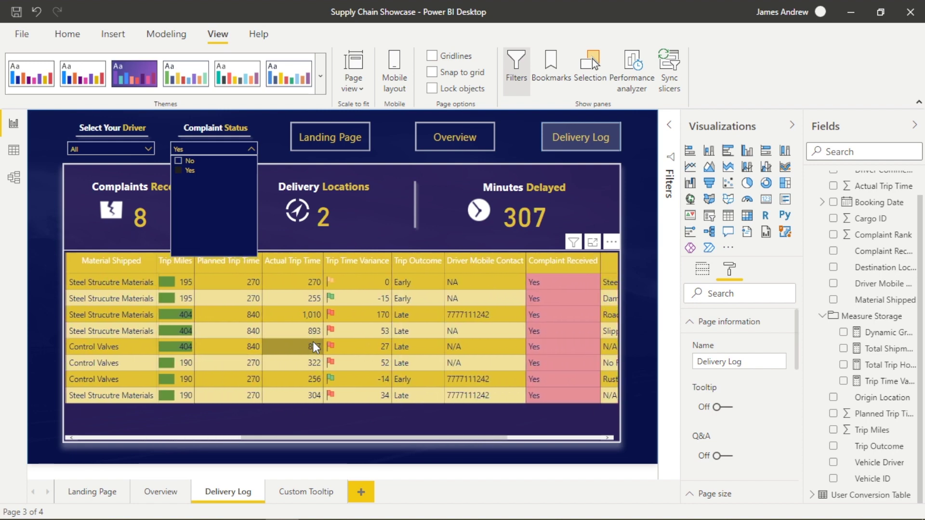
{"action": "scroll", "coordinate": [313, 342], "scroll_direction": "right", "scroll_amount": 2}
{"action": "scroll", "coordinate": [313, 342], "scroll_direction": "right", "scroll_amount": 3}
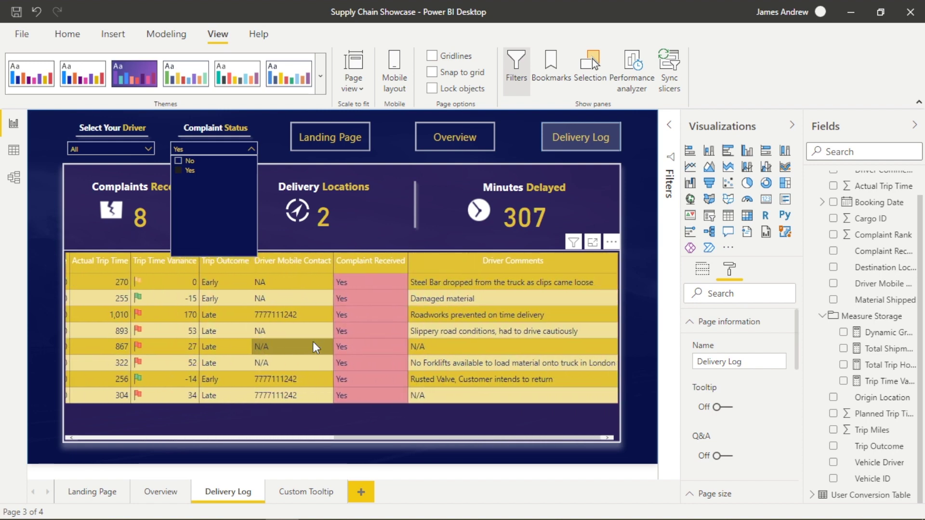
{"action": "scroll", "coordinate": [313, 342], "scroll_direction": "left", "scroll_amount": 5}
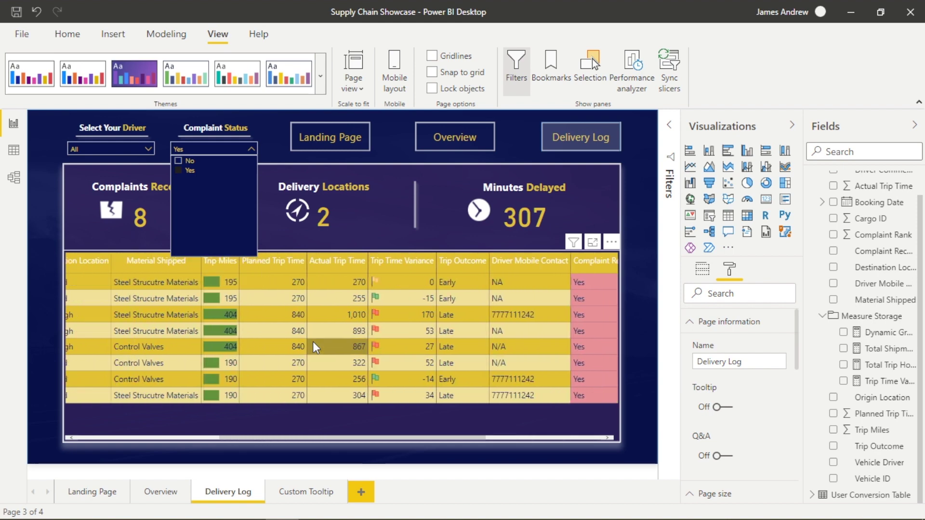
{"action": "scroll", "coordinate": [313, 342], "scroll_direction": "left", "scroll_amount": 6}
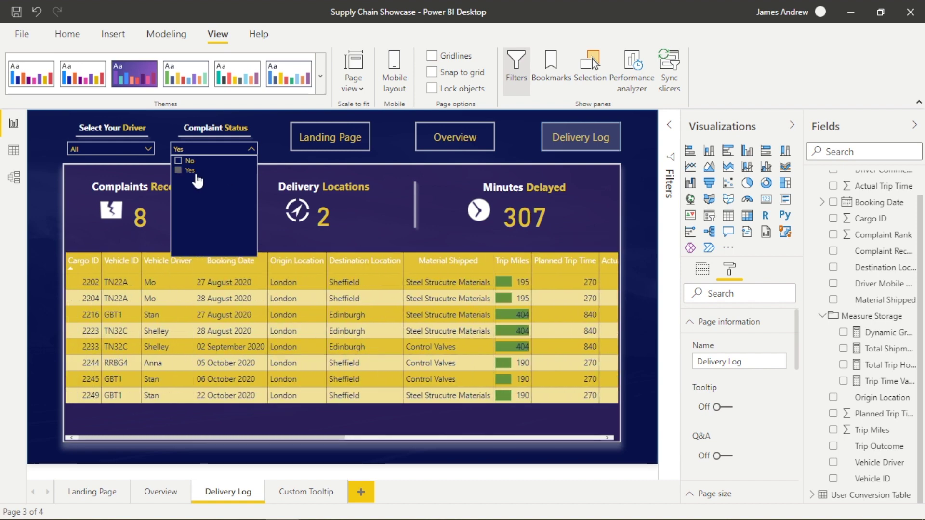
{"action": "left_click", "coordinate": [178, 171]}
- Close the complaint list, select the delivery table, and scroll its Values fields down to Trip Time Variance
{"action": "left_click", "coordinate": [46, 301]}
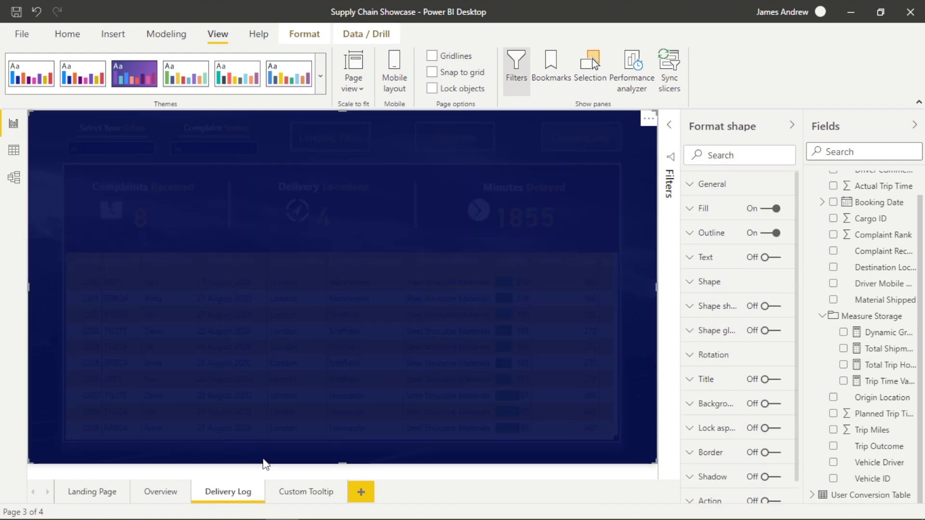
{"action": "left_click", "coordinate": [254, 476]}
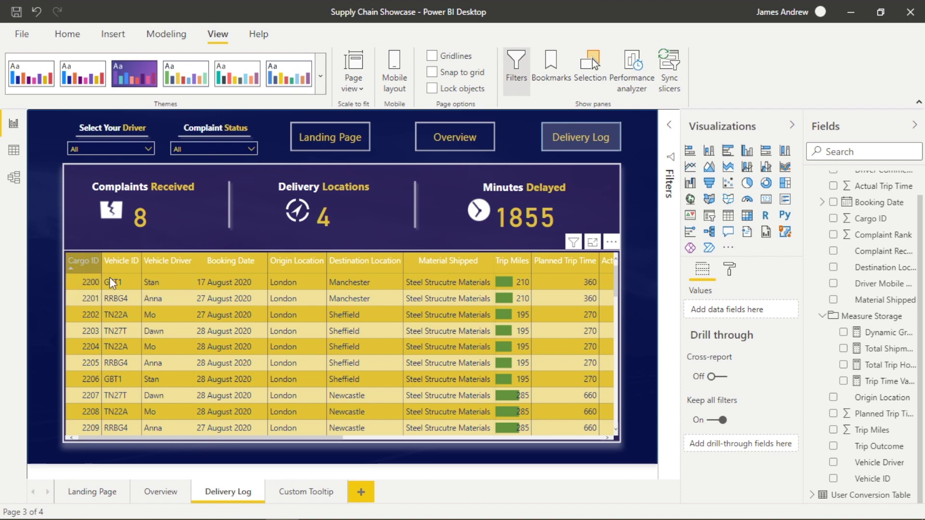
{"action": "scroll", "coordinate": [161, 293], "scroll_direction": "right", "scroll_amount": 5}
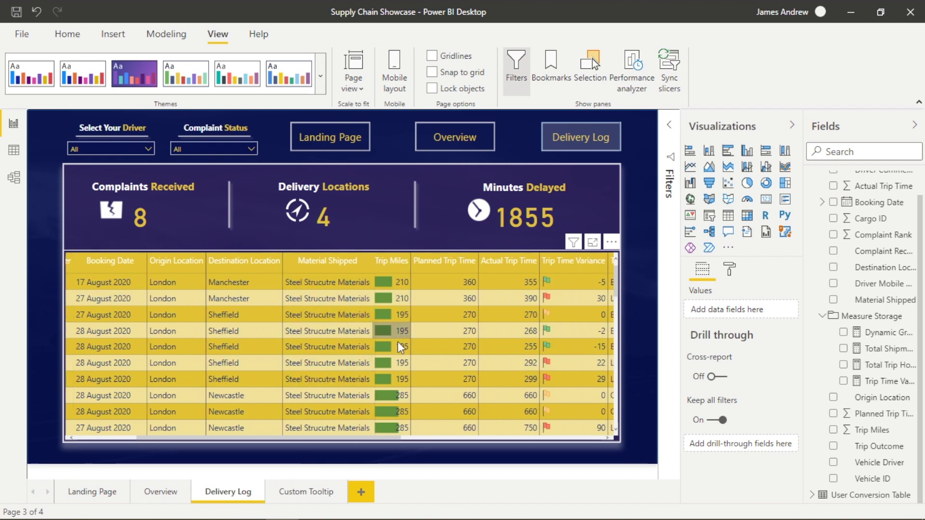
{"action": "scroll", "coordinate": [451, 306], "scroll_direction": "right", "scroll_amount": 3}
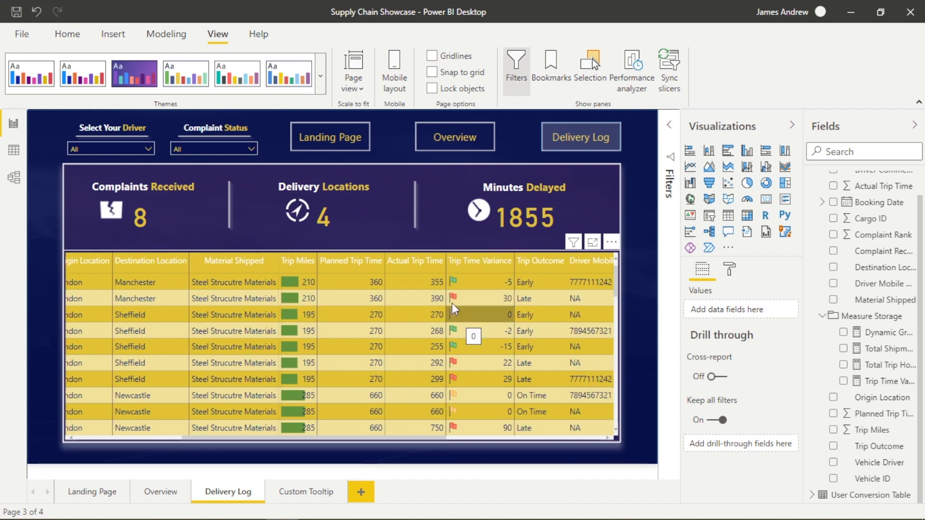
{"action": "left_click", "coordinate": [467, 252]}
{"action": "scroll", "coordinate": [732, 328], "scroll_direction": "down", "scroll_amount": 3}
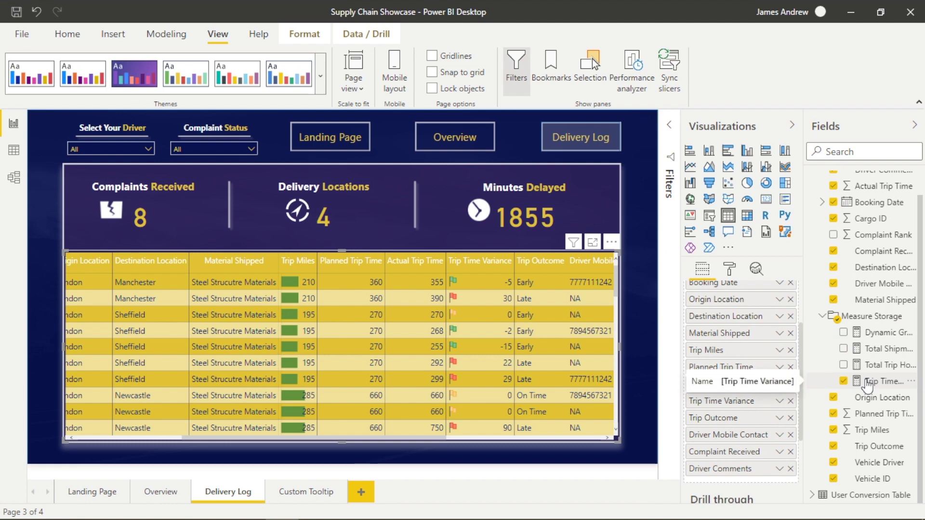
- Give Trip Time Variance flag icons: green below zero, red above zero, yellow at zero
{"action": "left_click", "coordinate": [780, 404]}
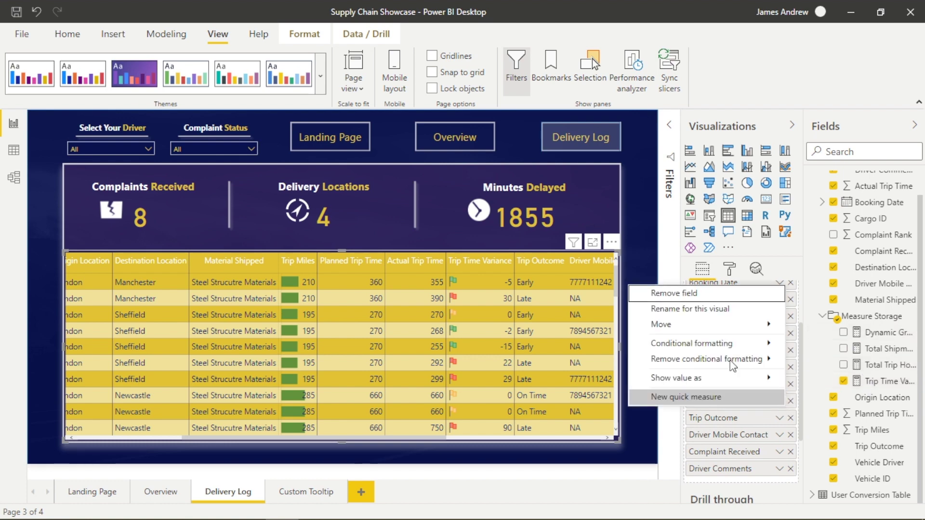
{"action": "mouse_move", "coordinate": [721, 343]}
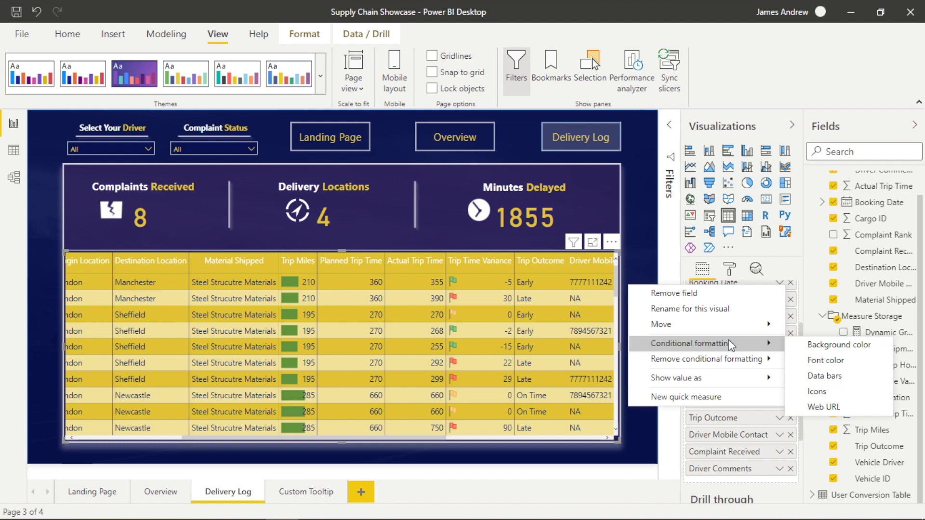
{"action": "left_click", "coordinate": [817, 392]}
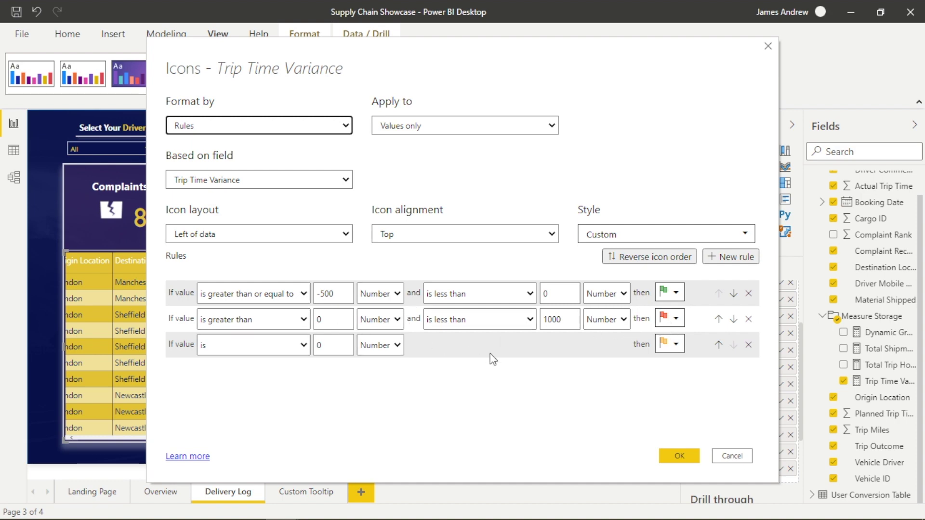
{"action": "left_click", "coordinate": [675, 453]}
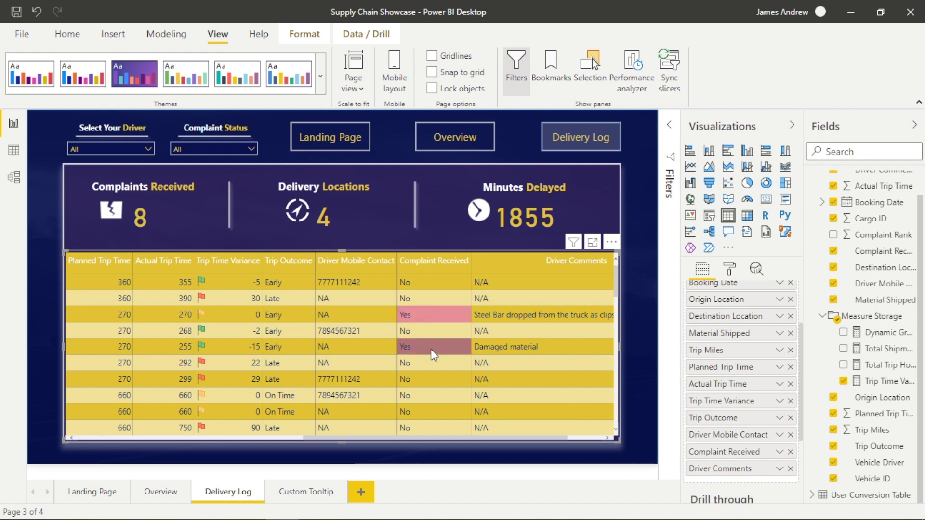
{"action": "scroll", "coordinate": [432, 352], "scroll_direction": "down", "scroll_amount": 3}
{"action": "scroll", "coordinate": [431, 350], "scroll_direction": "down", "scroll_amount": 3}
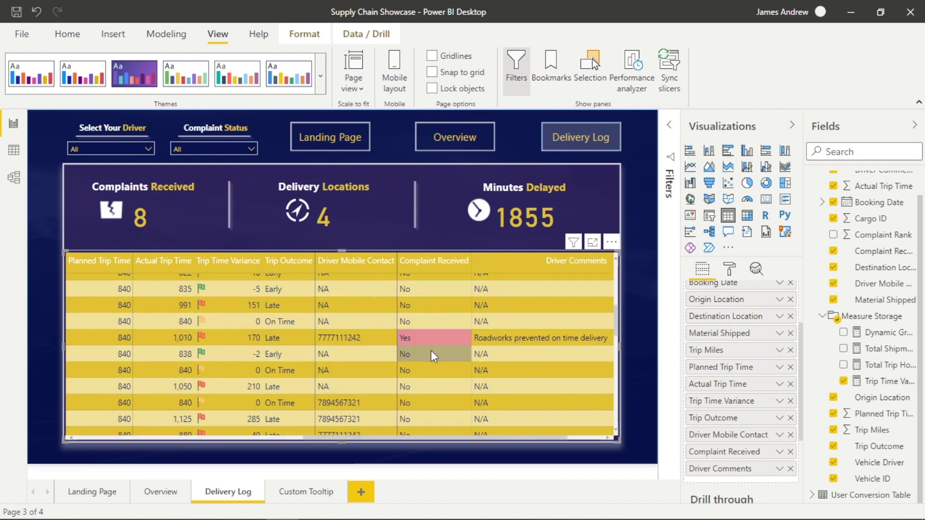
{"action": "scroll", "coordinate": [431, 351], "scroll_direction": "up", "scroll_amount": 2}
{"action": "scroll", "coordinate": [431, 350], "scroll_direction": "up", "scroll_amount": 4}
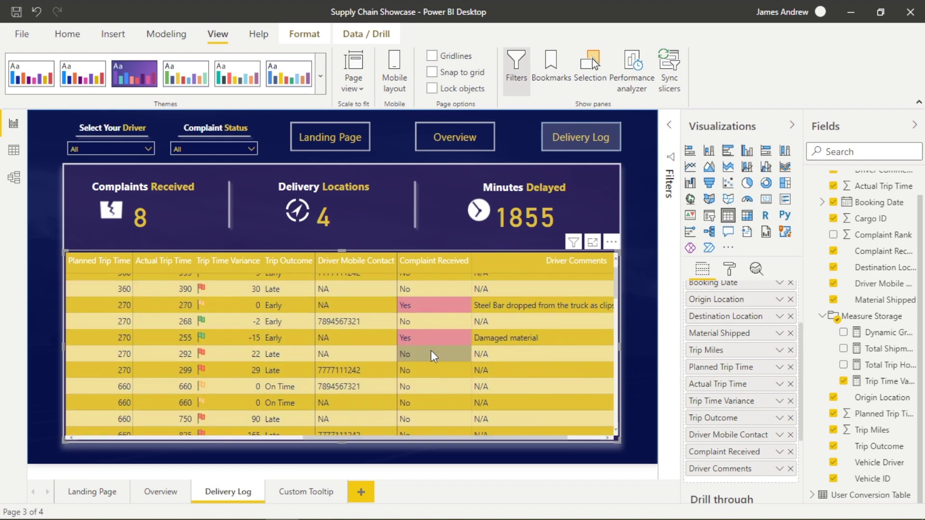
{"action": "scroll", "coordinate": [513, 319], "scroll_direction": "right", "scroll_amount": 2}
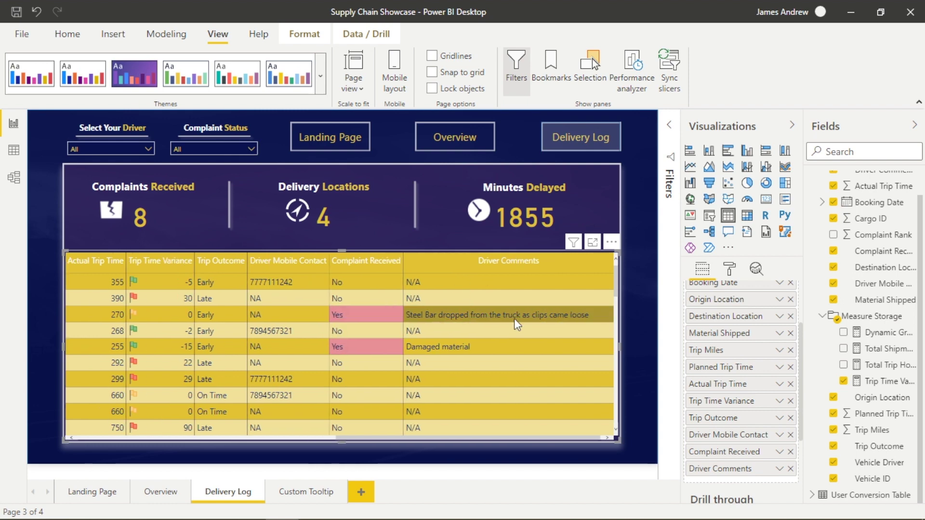
{"action": "scroll", "coordinate": [427, 389], "scroll_direction": "down", "scroll_amount": 5}
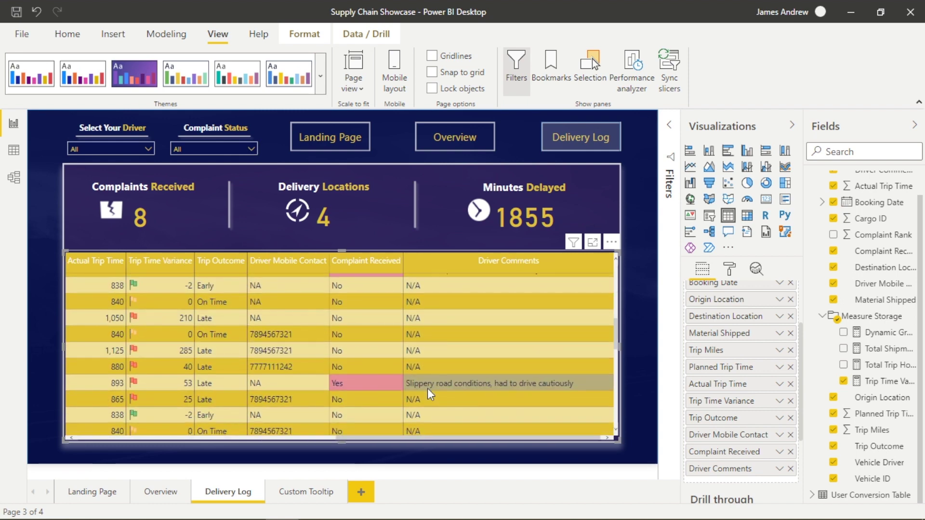
{"action": "scroll", "coordinate": [427, 389], "scroll_direction": "down", "scroll_amount": 3}
{"action": "scroll", "coordinate": [427, 388], "scroll_direction": "up", "scroll_amount": 3}
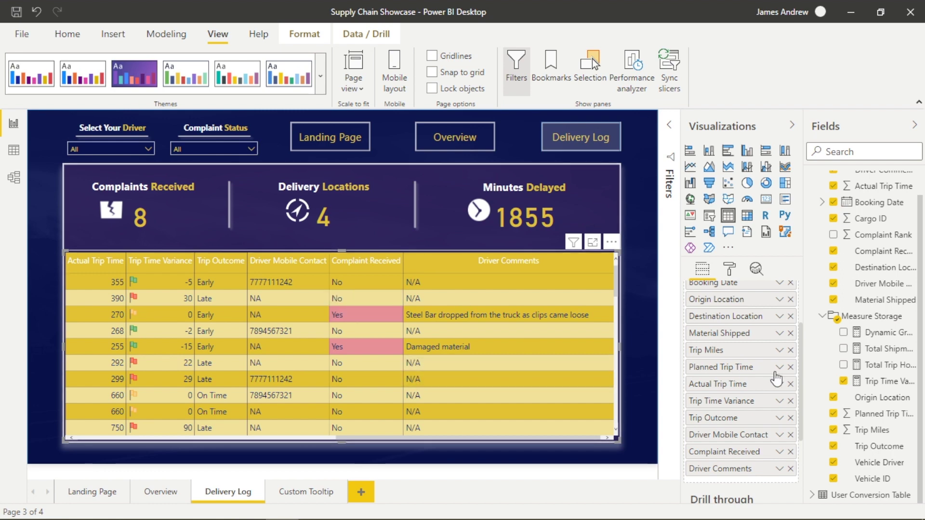
{"action": "scroll", "coordinate": [747, 413], "scroll_direction": "down", "scroll_amount": 2}
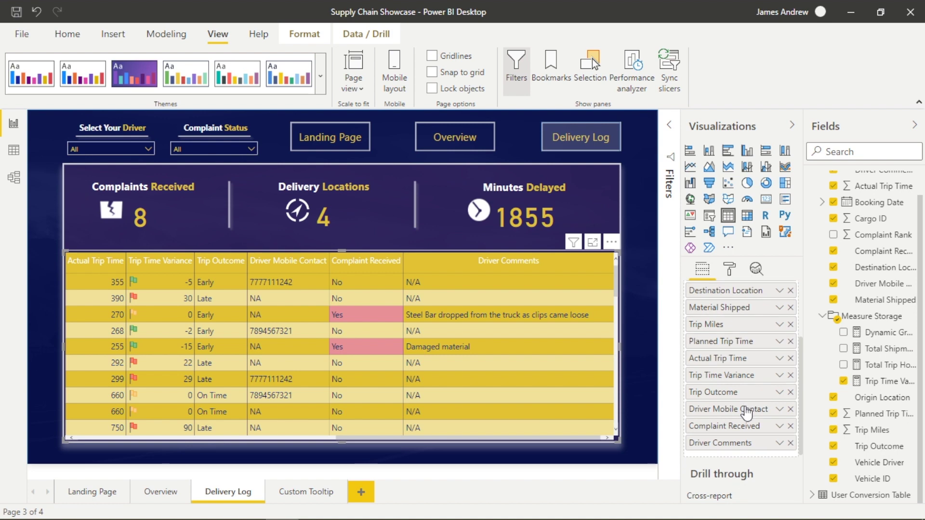
- Add a background color rule on Complaint Received: pink when Complaint Rank is 1
{"action": "left_click", "coordinate": [779, 426]}
{"action": "mouse_move", "coordinate": [717, 265]}
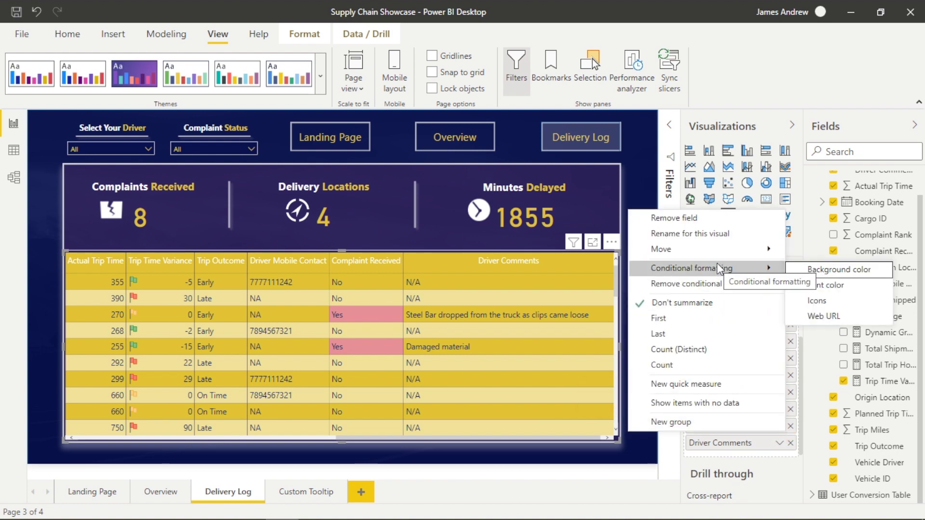
{"action": "left_click", "coordinate": [807, 269]}
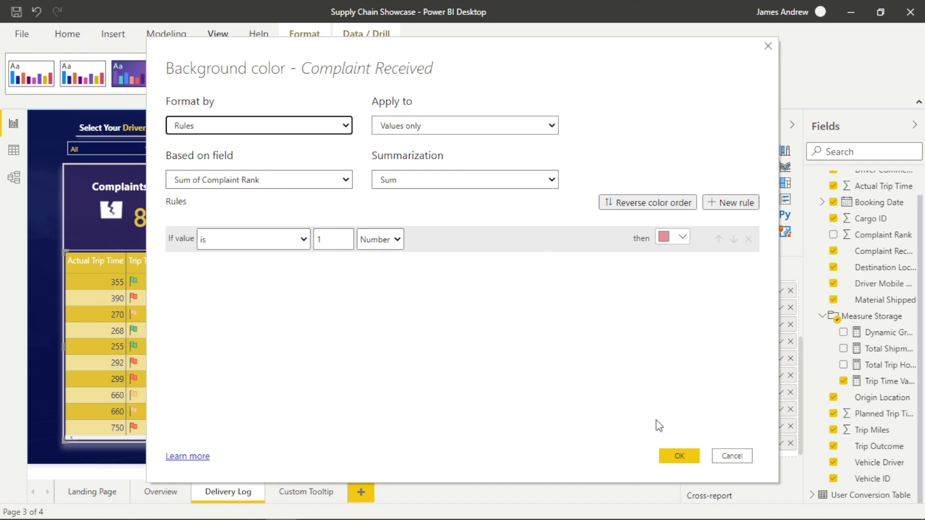
{"action": "left_click", "coordinate": [677, 457]}
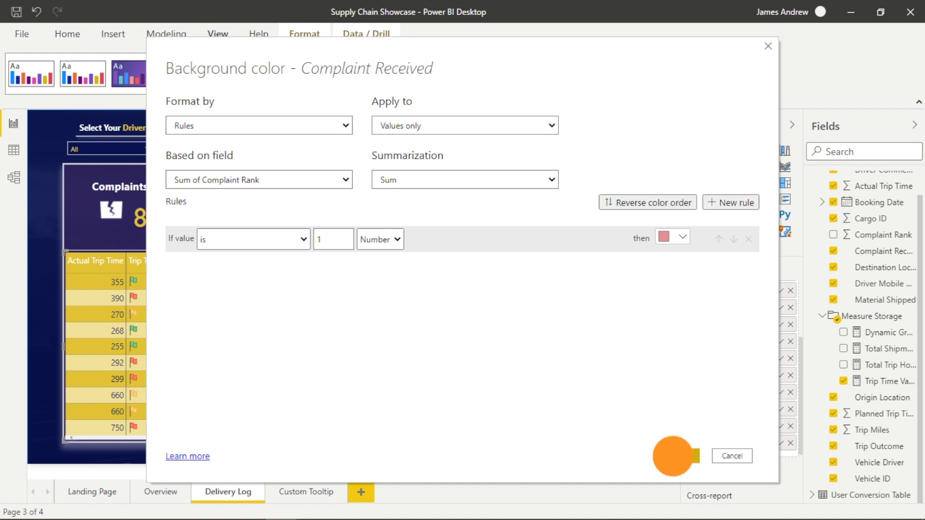
{"action": "left_click", "coordinate": [14, 151]}
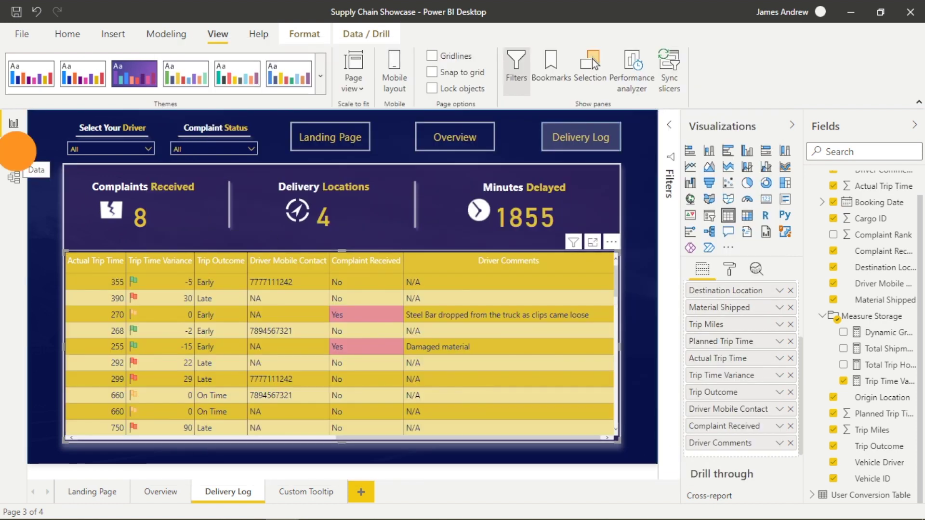
{"action": "scroll", "coordinate": [472, 259], "scroll_direction": "right", "scroll_amount": 5}
{"action": "scroll", "coordinate": [472, 259], "scroll_direction": "right", "scroll_amount": 4}
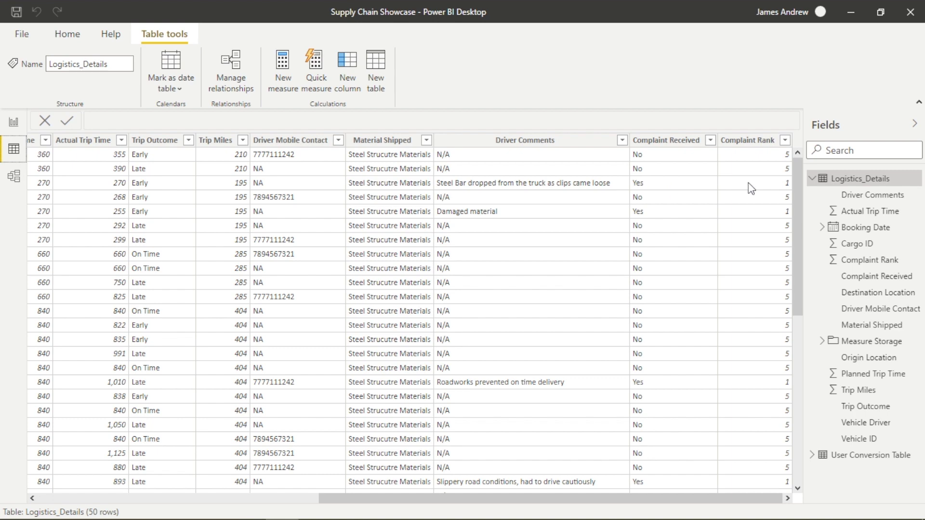
{"action": "left_click", "coordinate": [14, 124]}
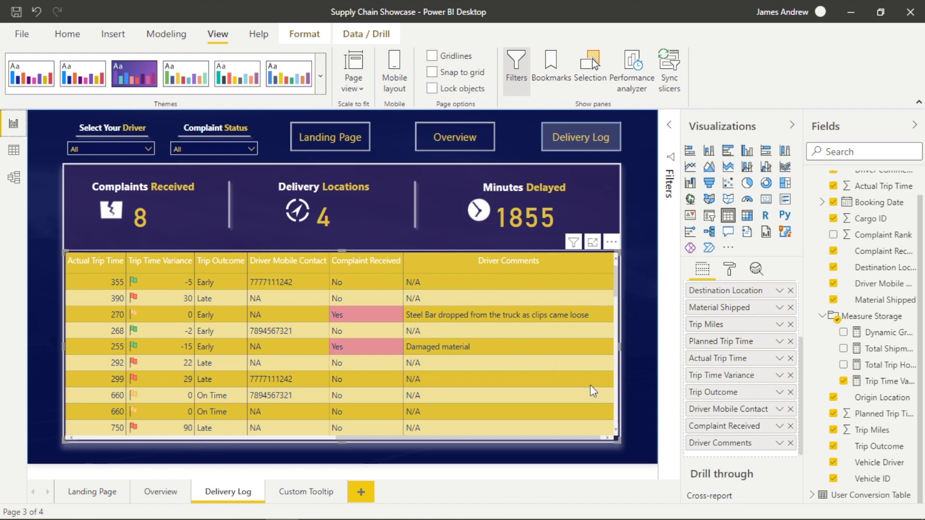
{"action": "scroll", "coordinate": [356, 350], "scroll_direction": "left", "scroll_amount": 10}
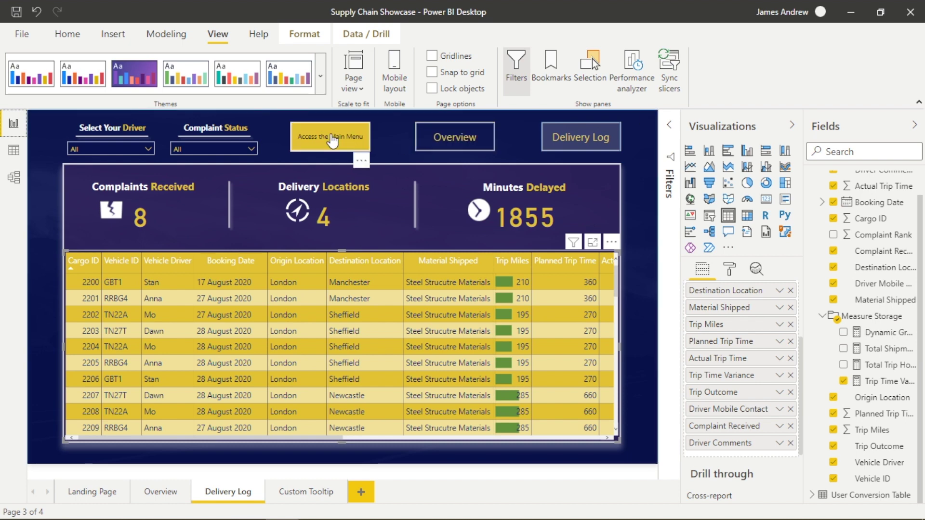
- Return from the Delivery Log page to the Landing Page via its navigation button
{"action": "left_click", "coordinate": [332, 139], "text": "ctrl"}
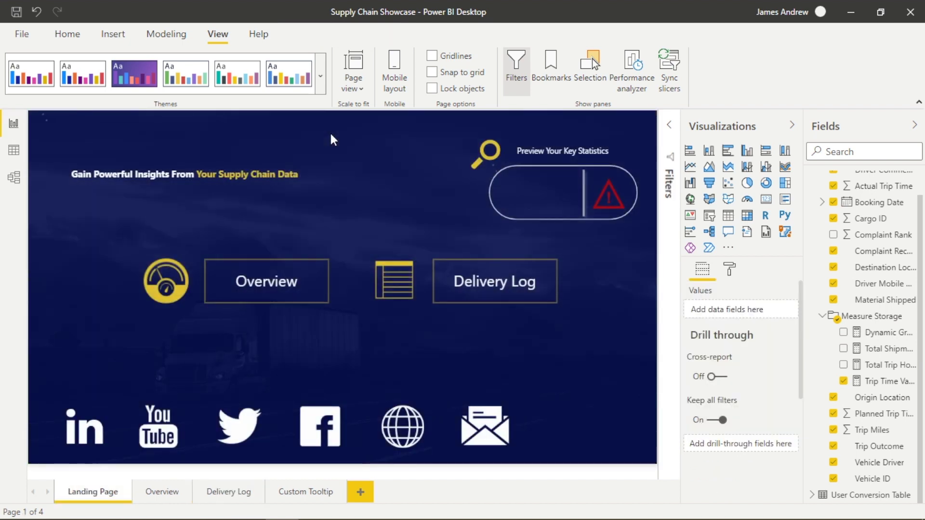